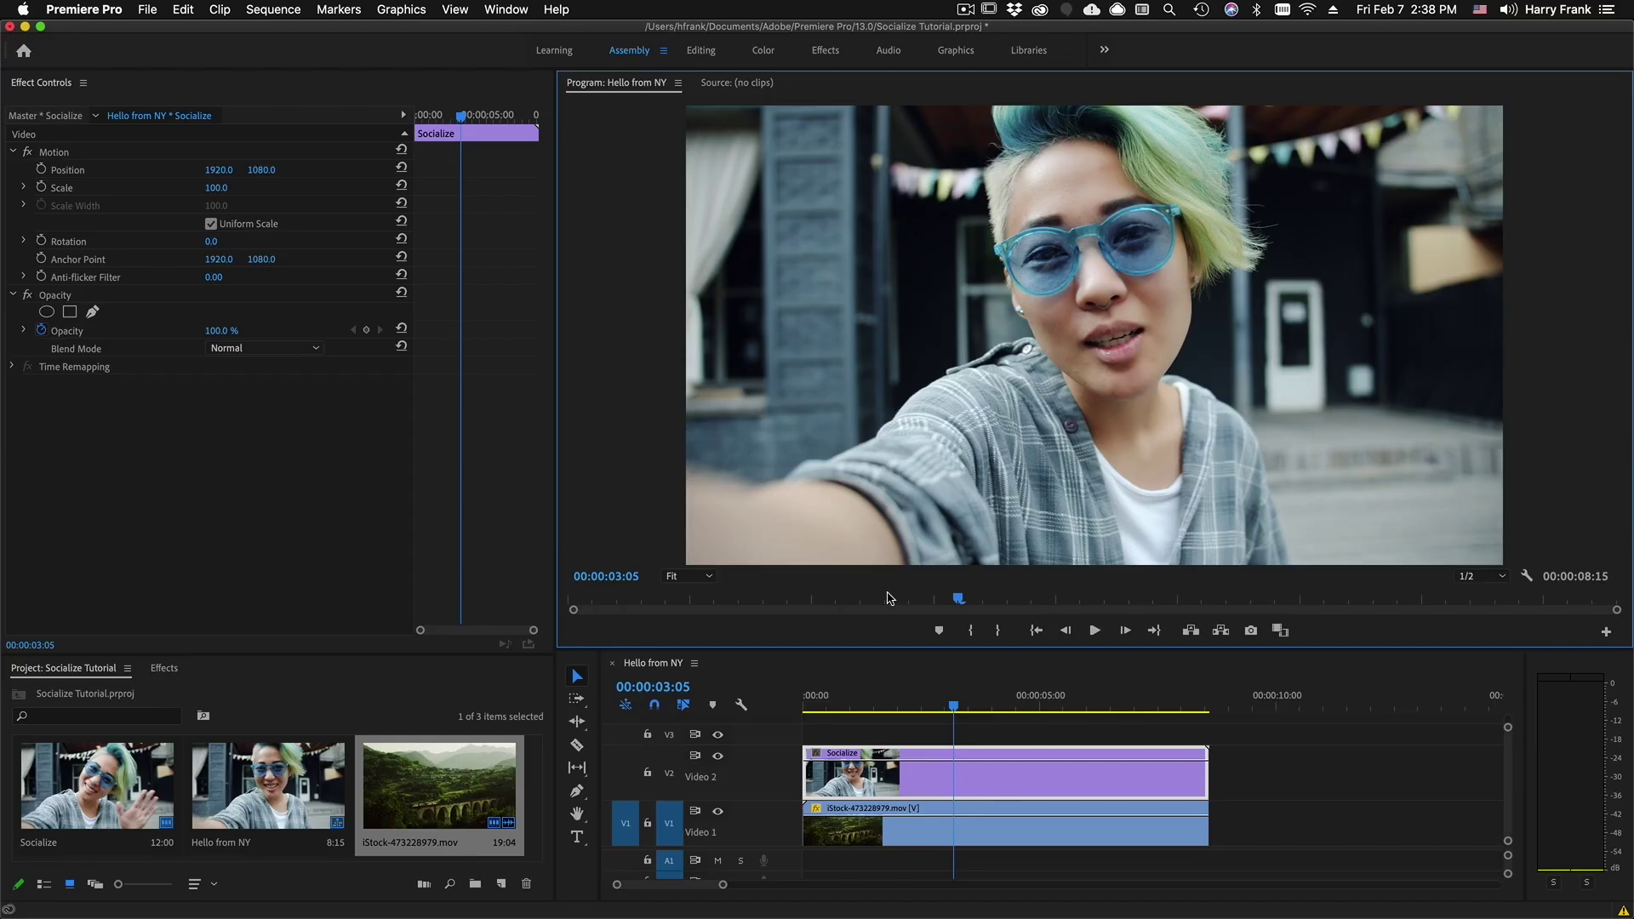
Preview the selfie clip from 2 seconds, then filter the Effects list to 'socialize'
left_click(898, 705)
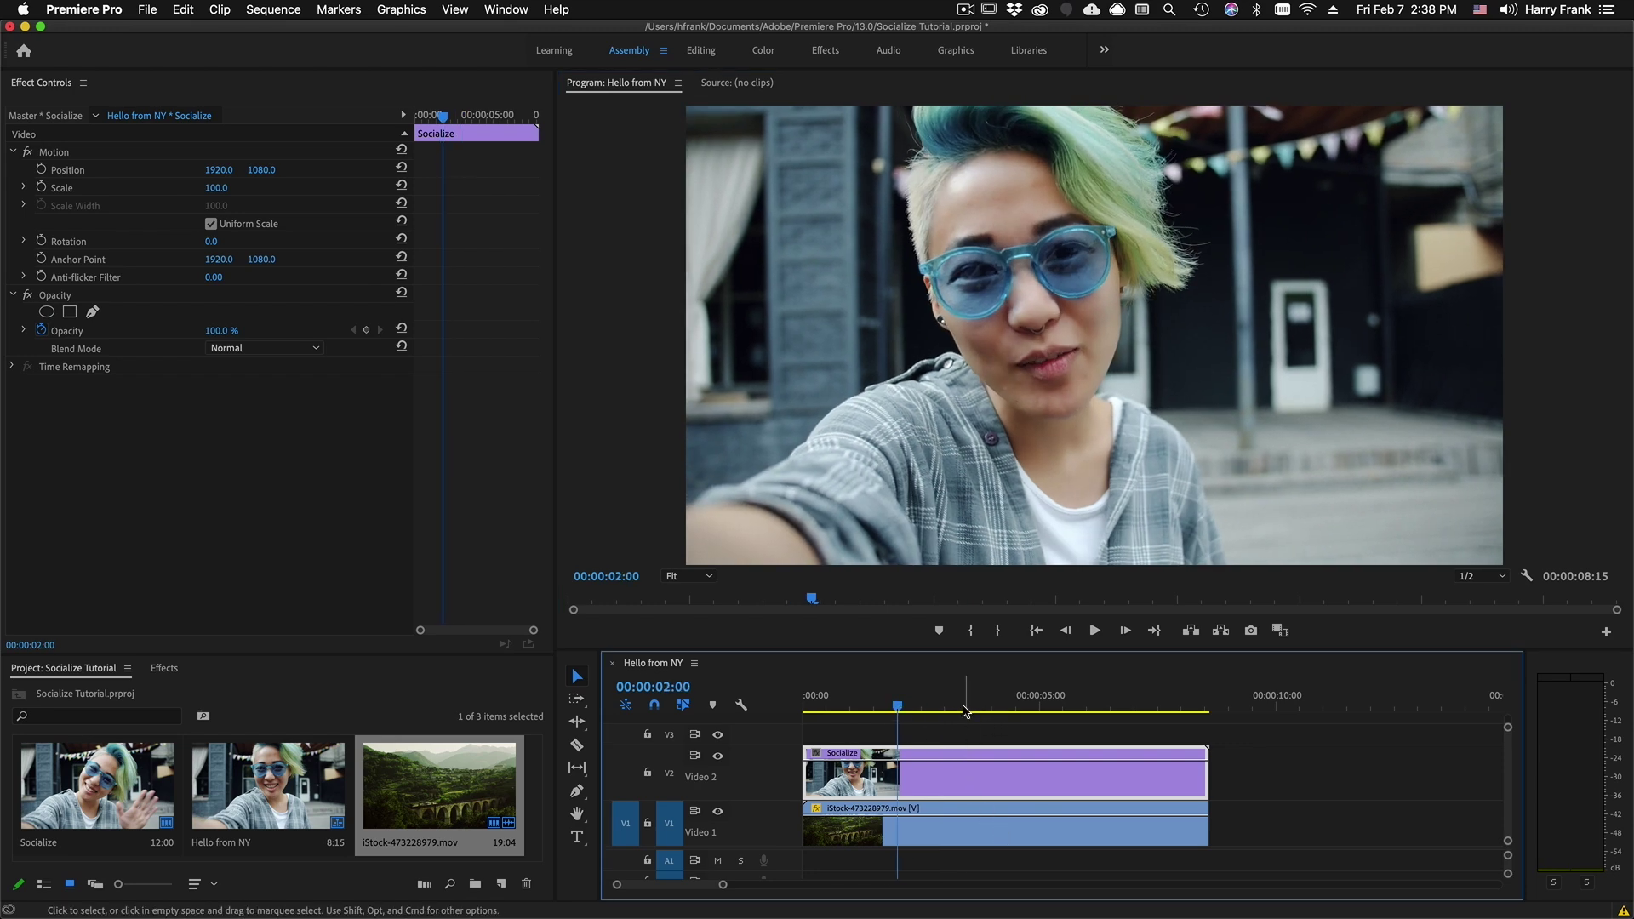
key("space")
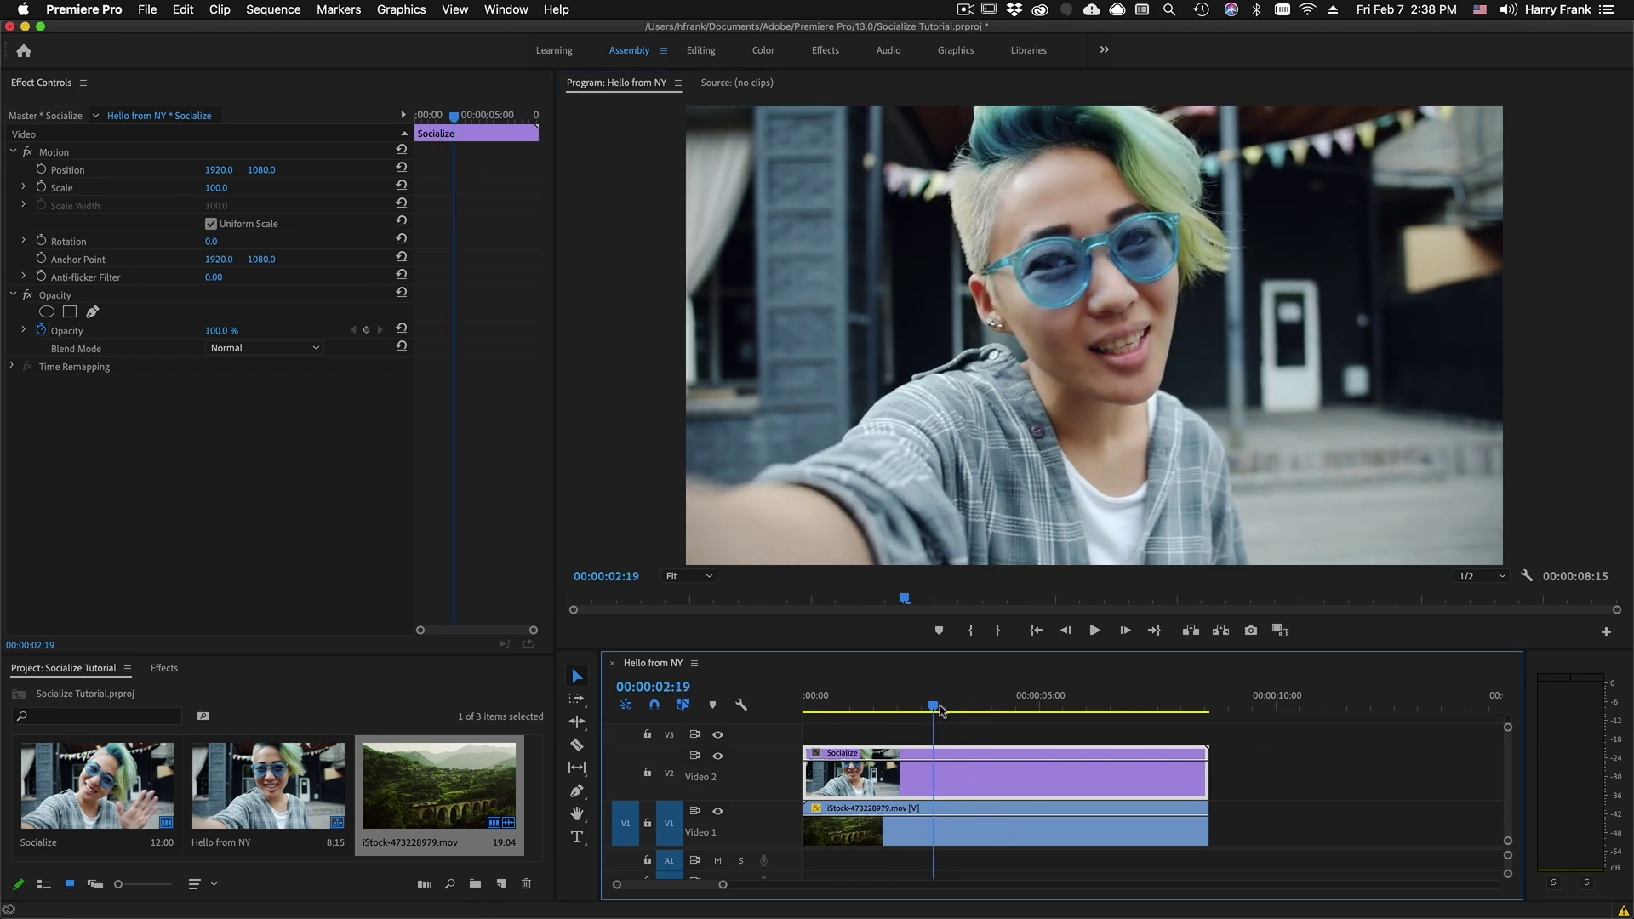
key("space")
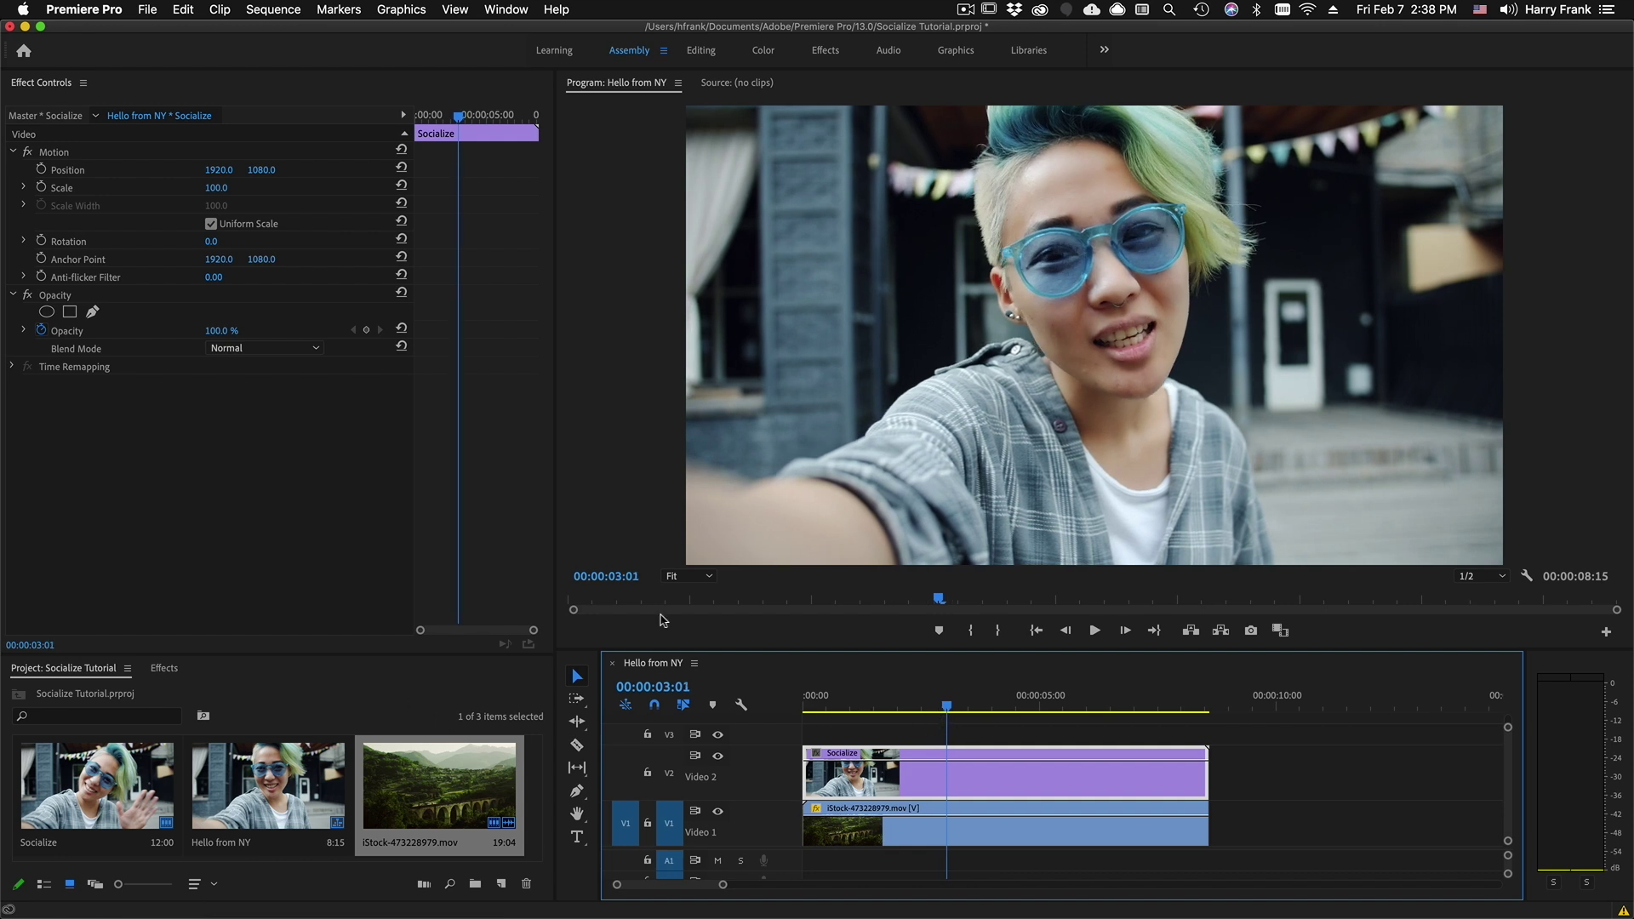
left_click(164, 668)
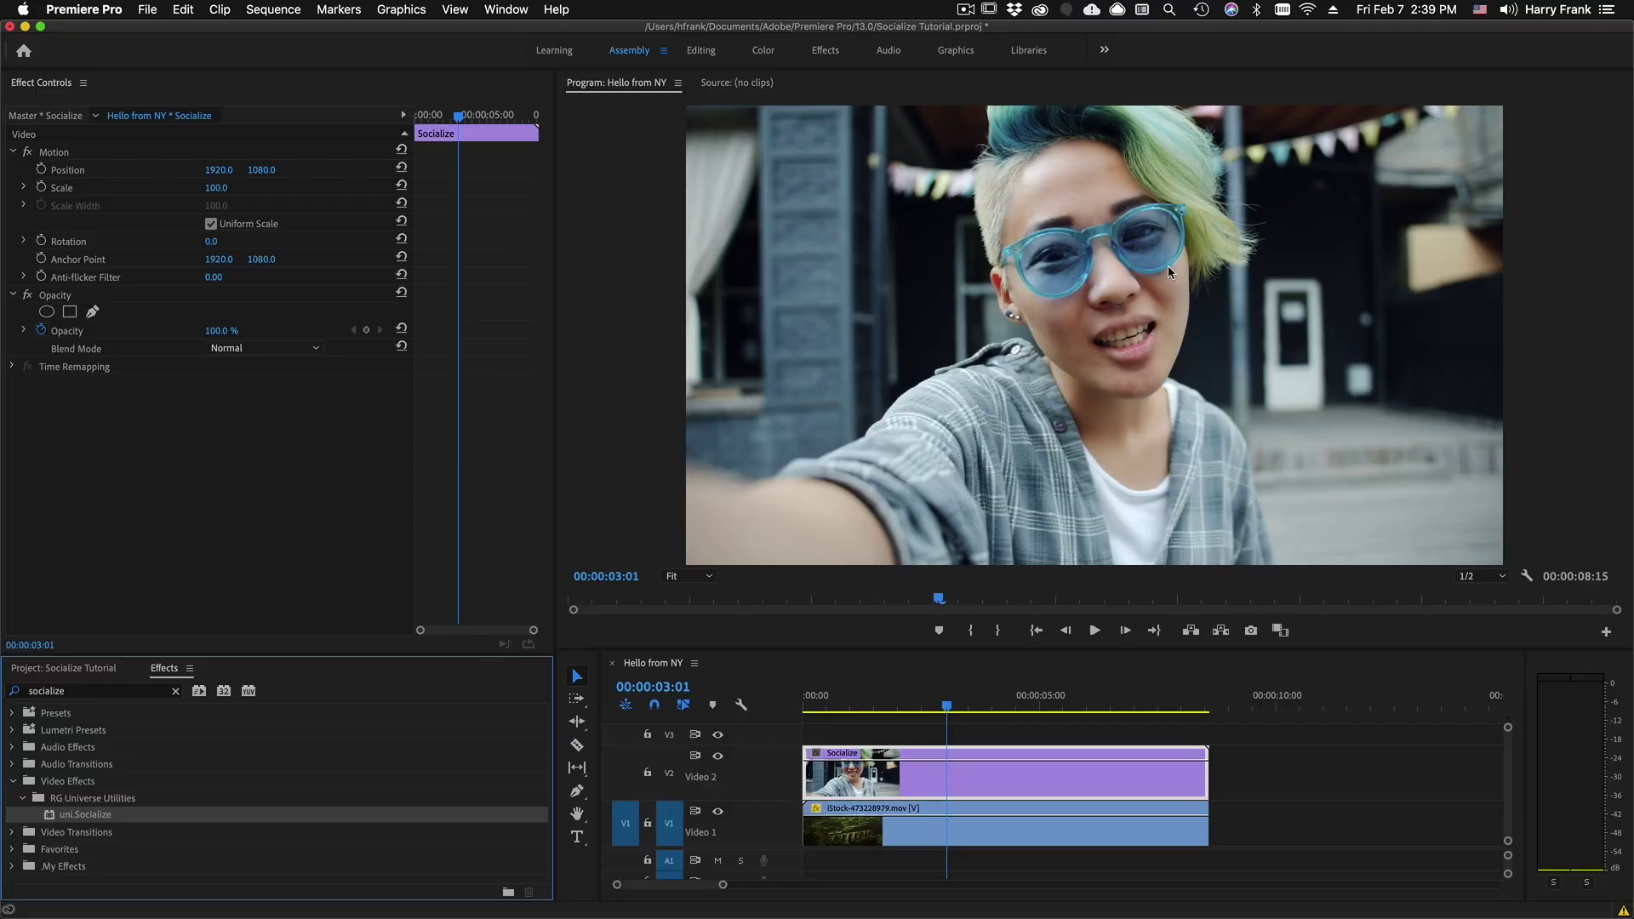
Drag uni.Socialize from the Effects panel onto the selected Socialize clip on V2
left_click(943, 791)
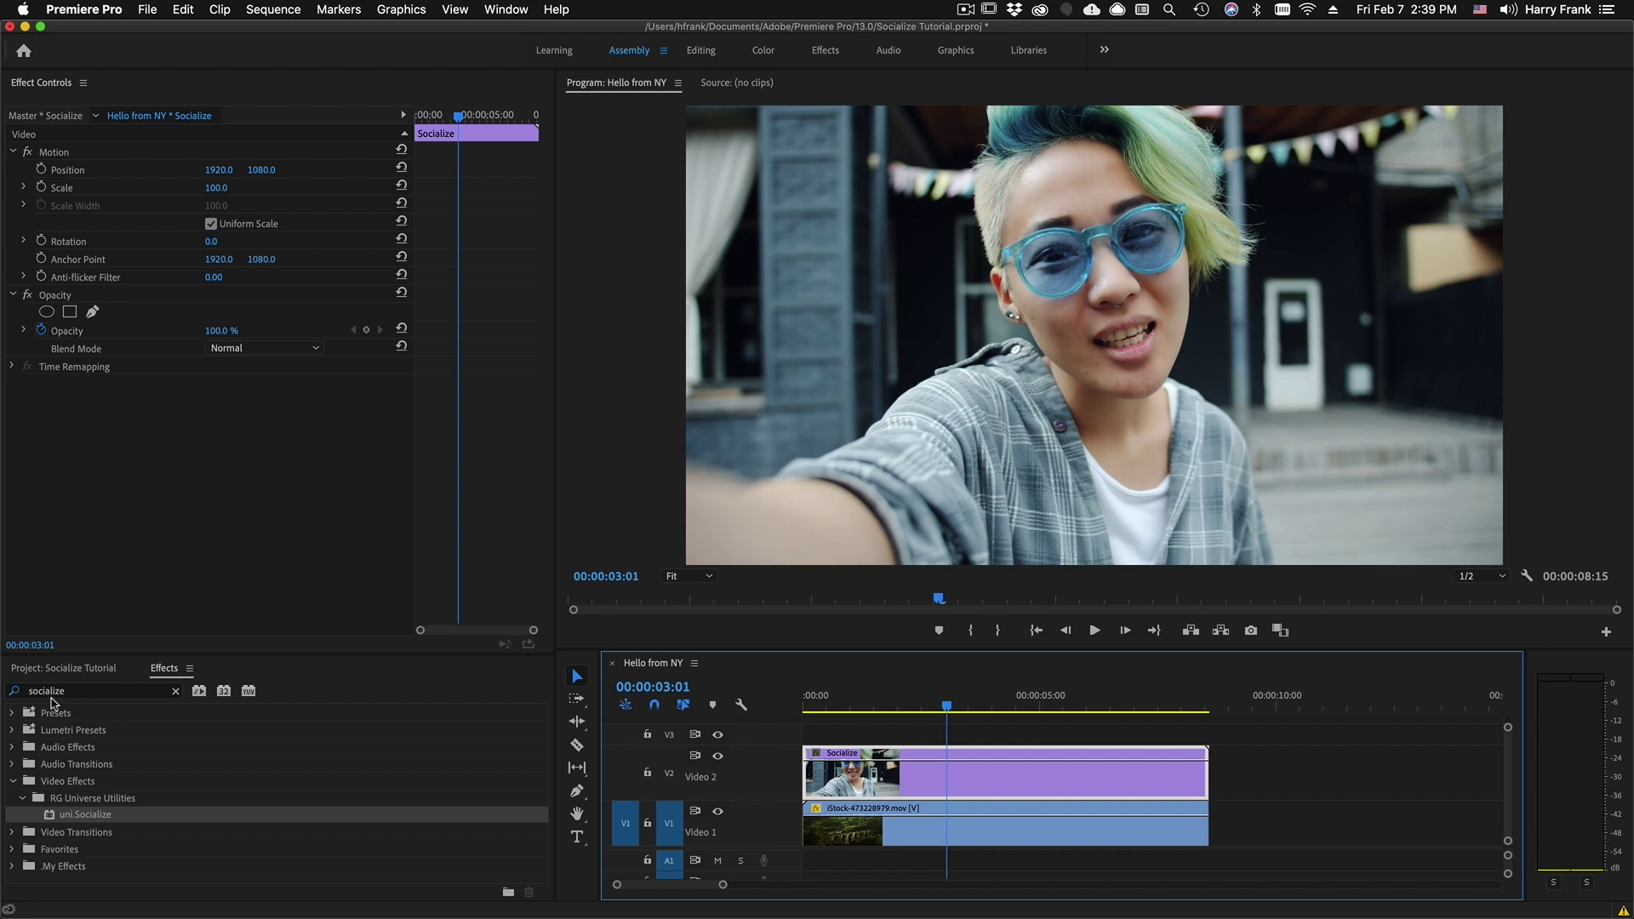
left_click_drag(51, 819, 1028, 792)
Apply Socialize from the RG Universe Dashboard's Utilities page, then close the dashboard
left_click(508, 9)
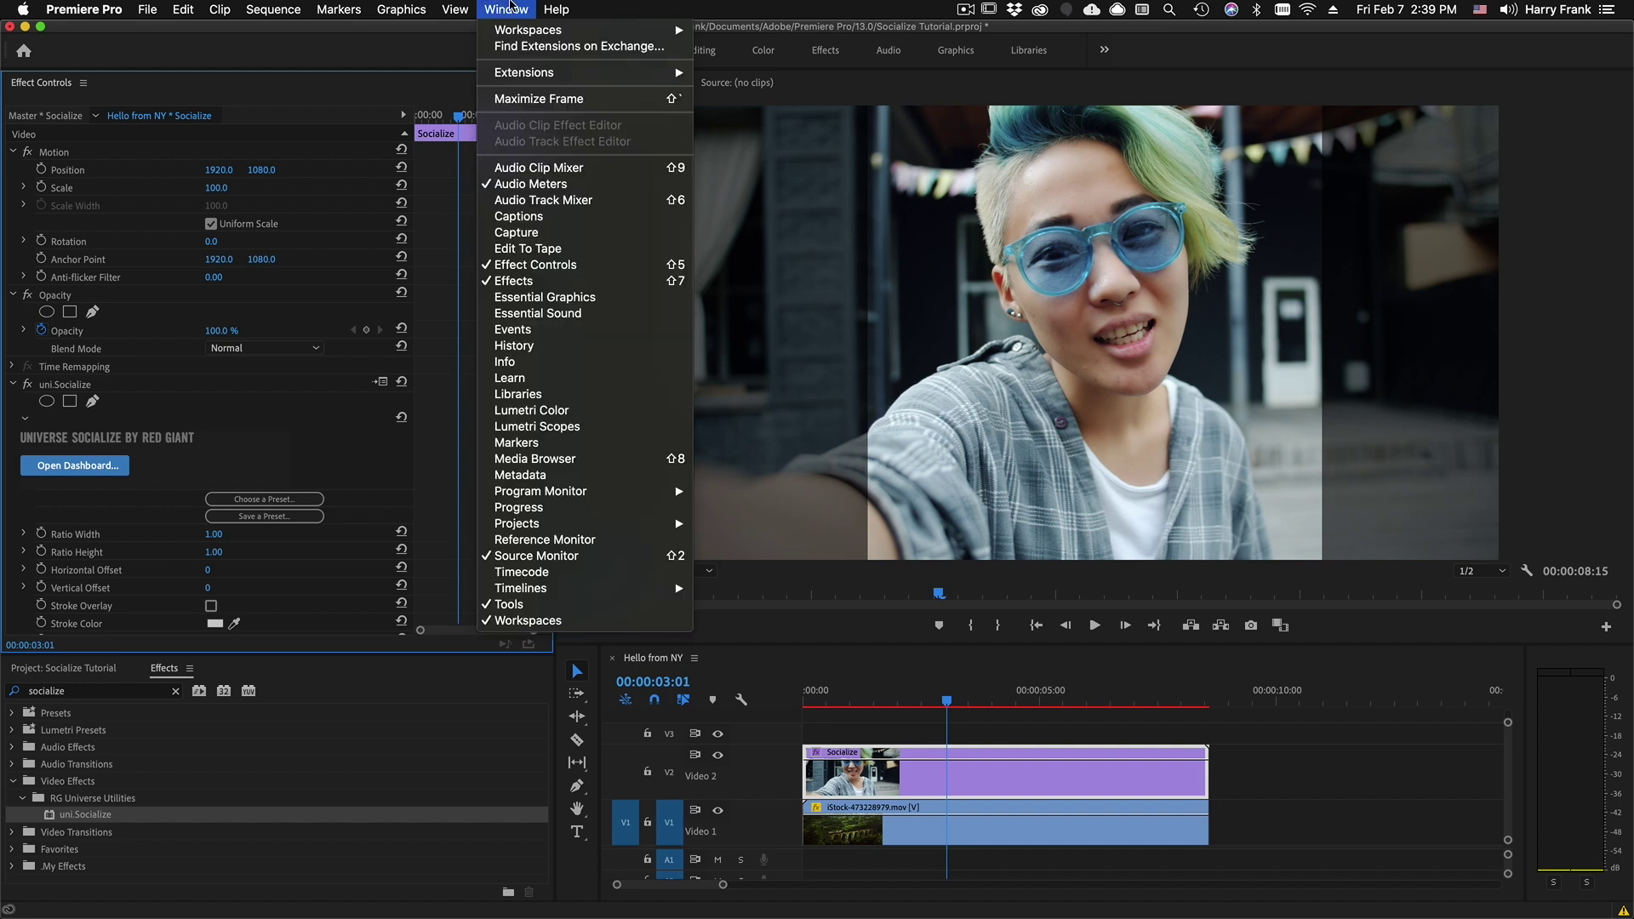
mouse_move(530, 71)
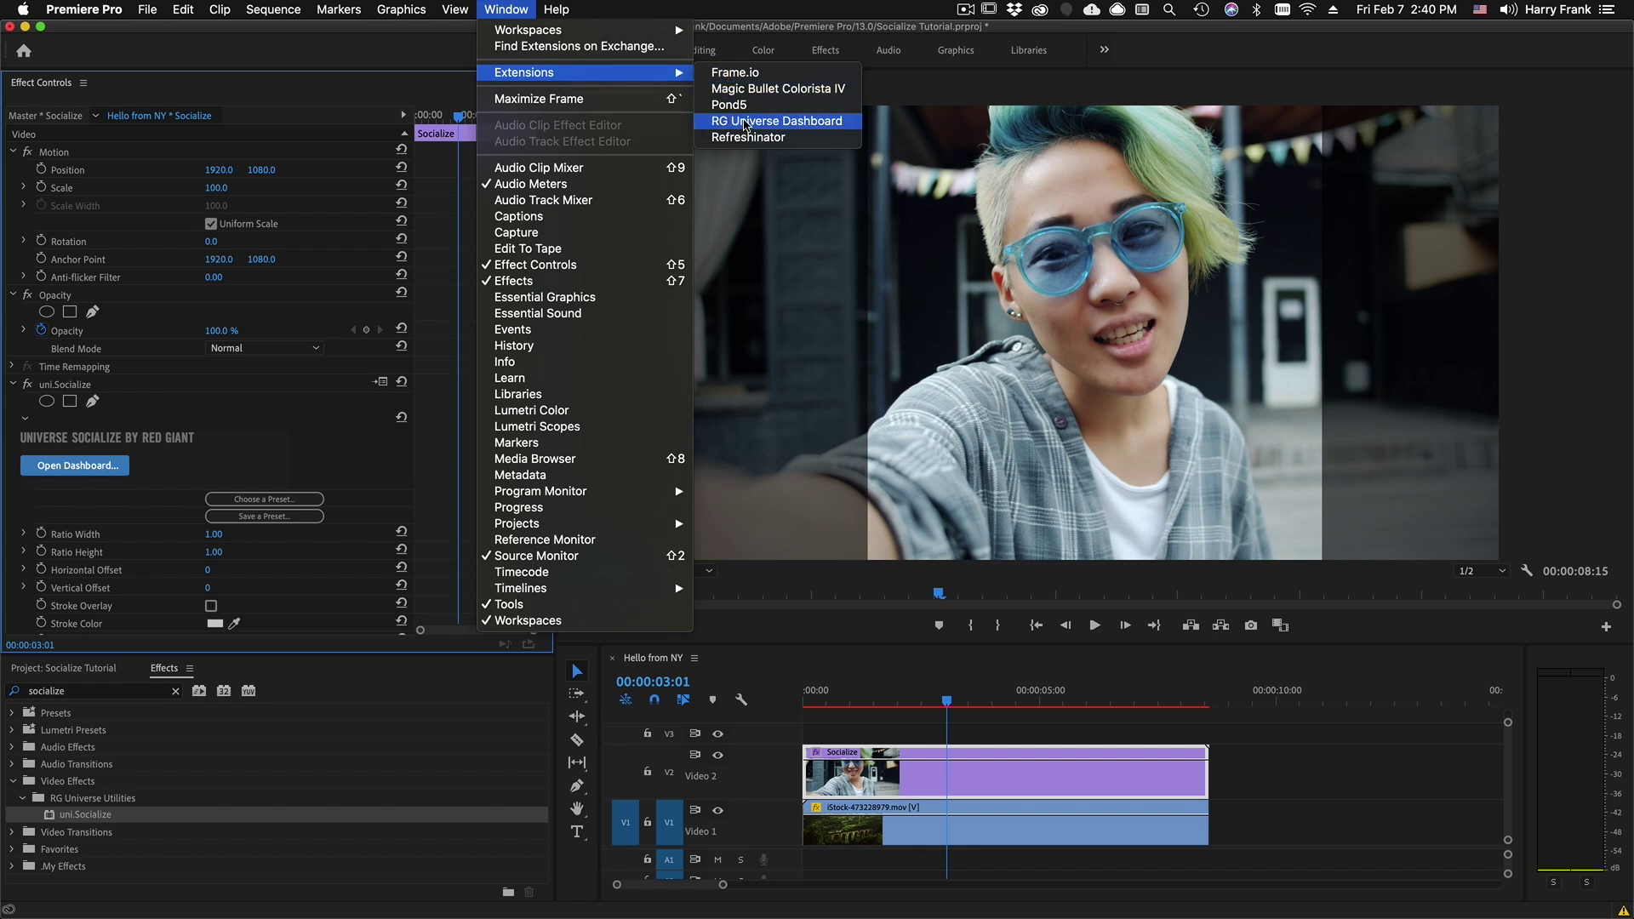
left_click(745, 121)
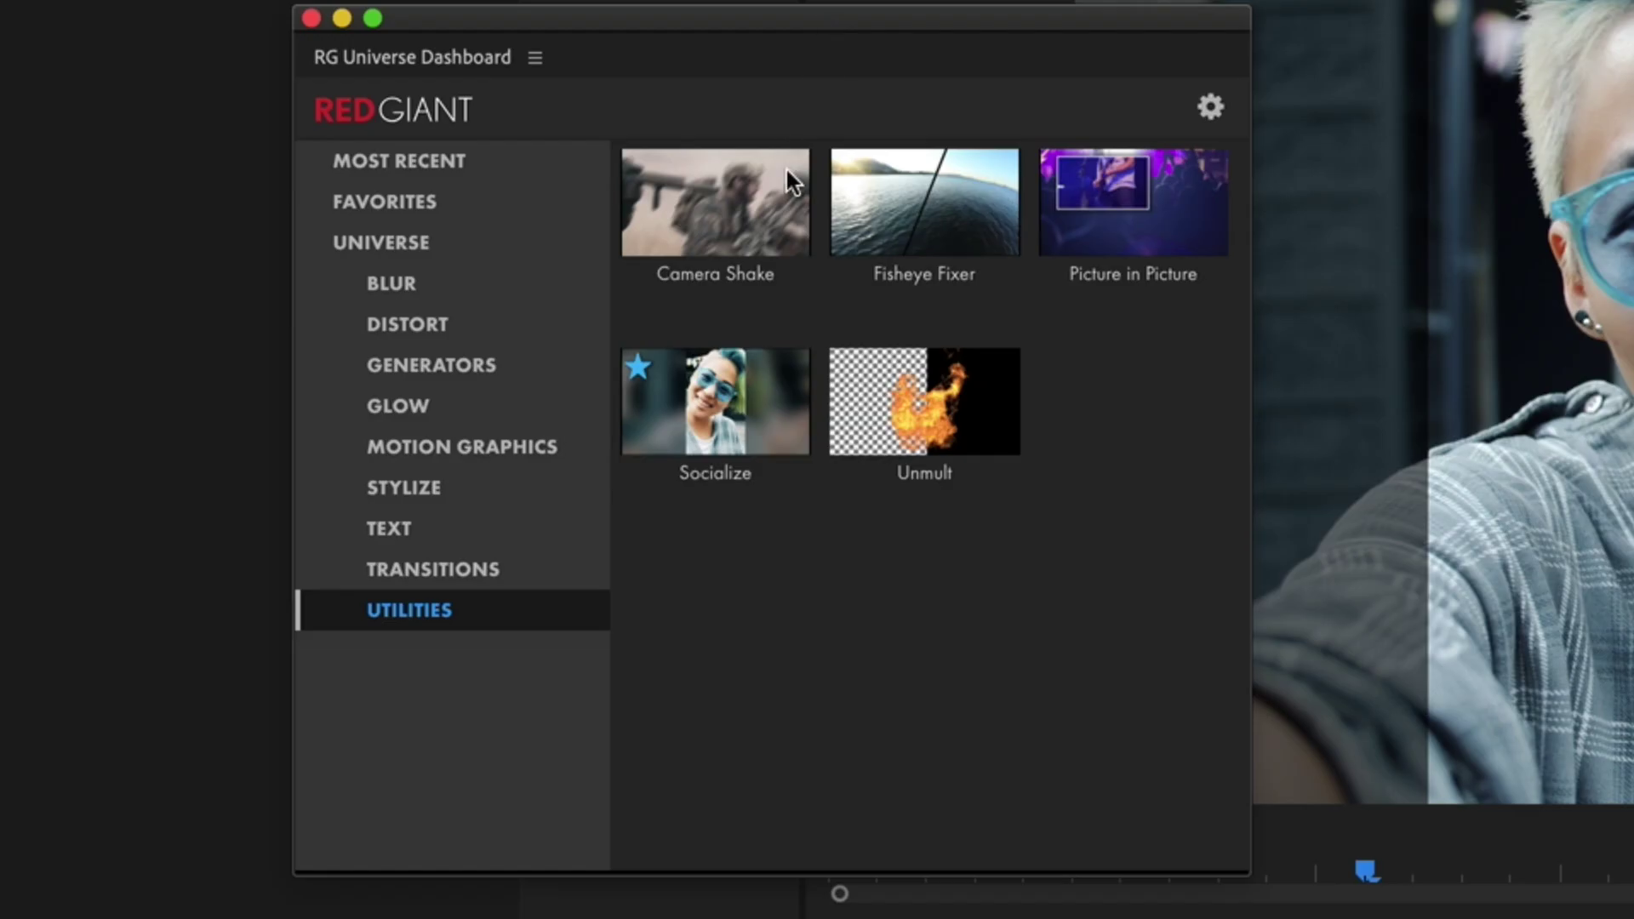
mouse_move(735, 380)
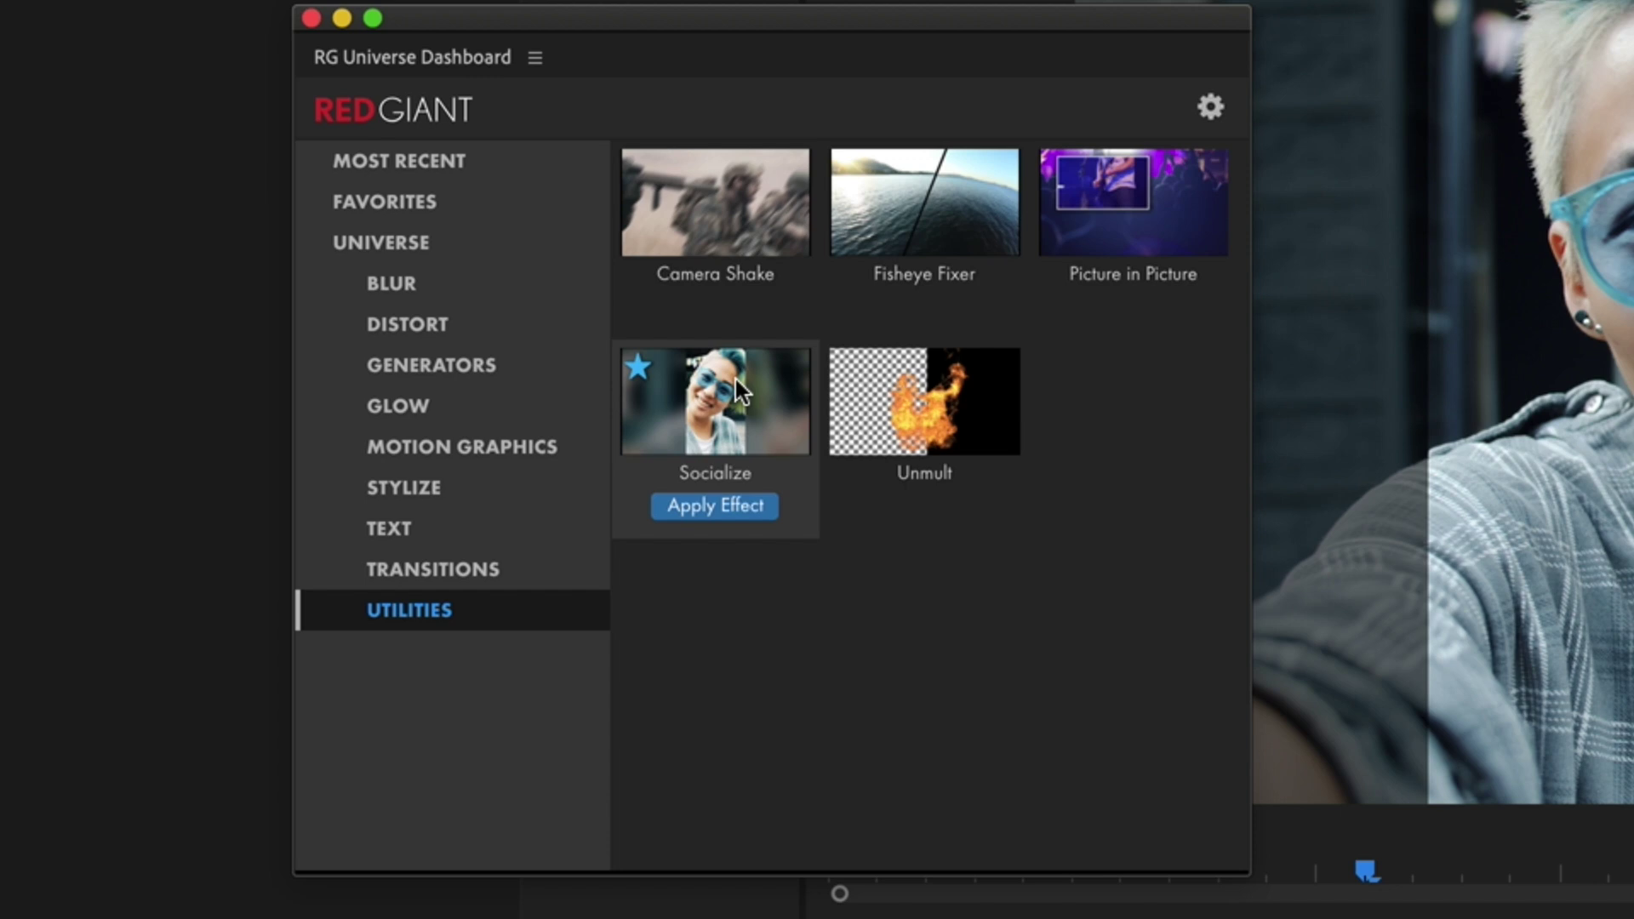
left_click(751, 508)
left_click(308, 23)
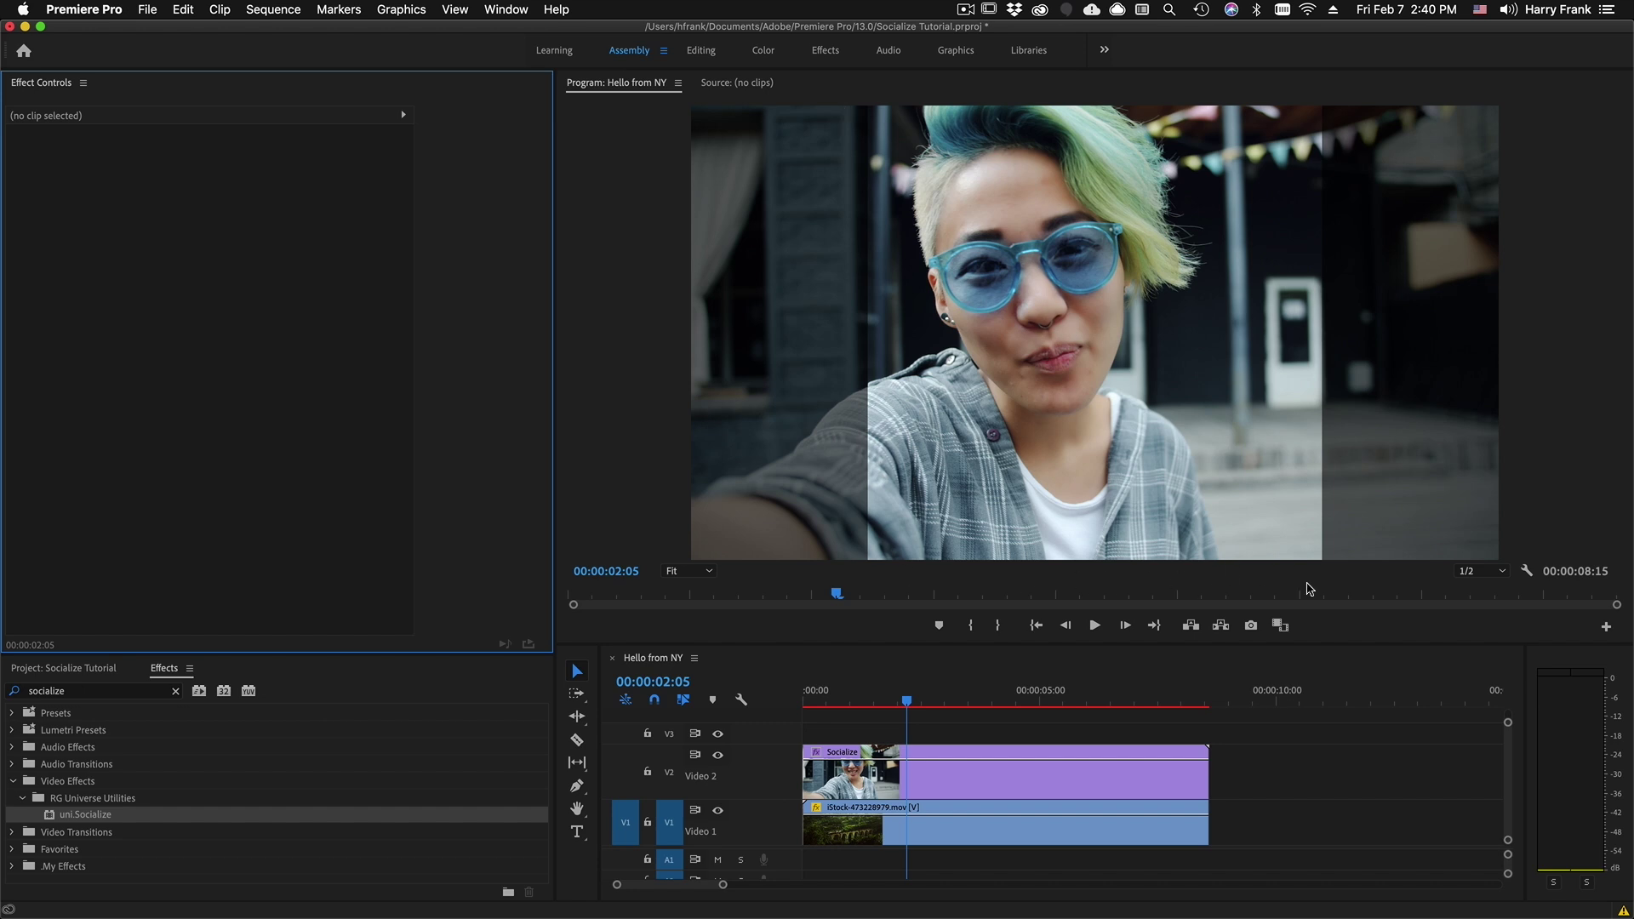
Select the Socialize clip and expand uni.Socialize in Effect Controls
left_click(1017, 773)
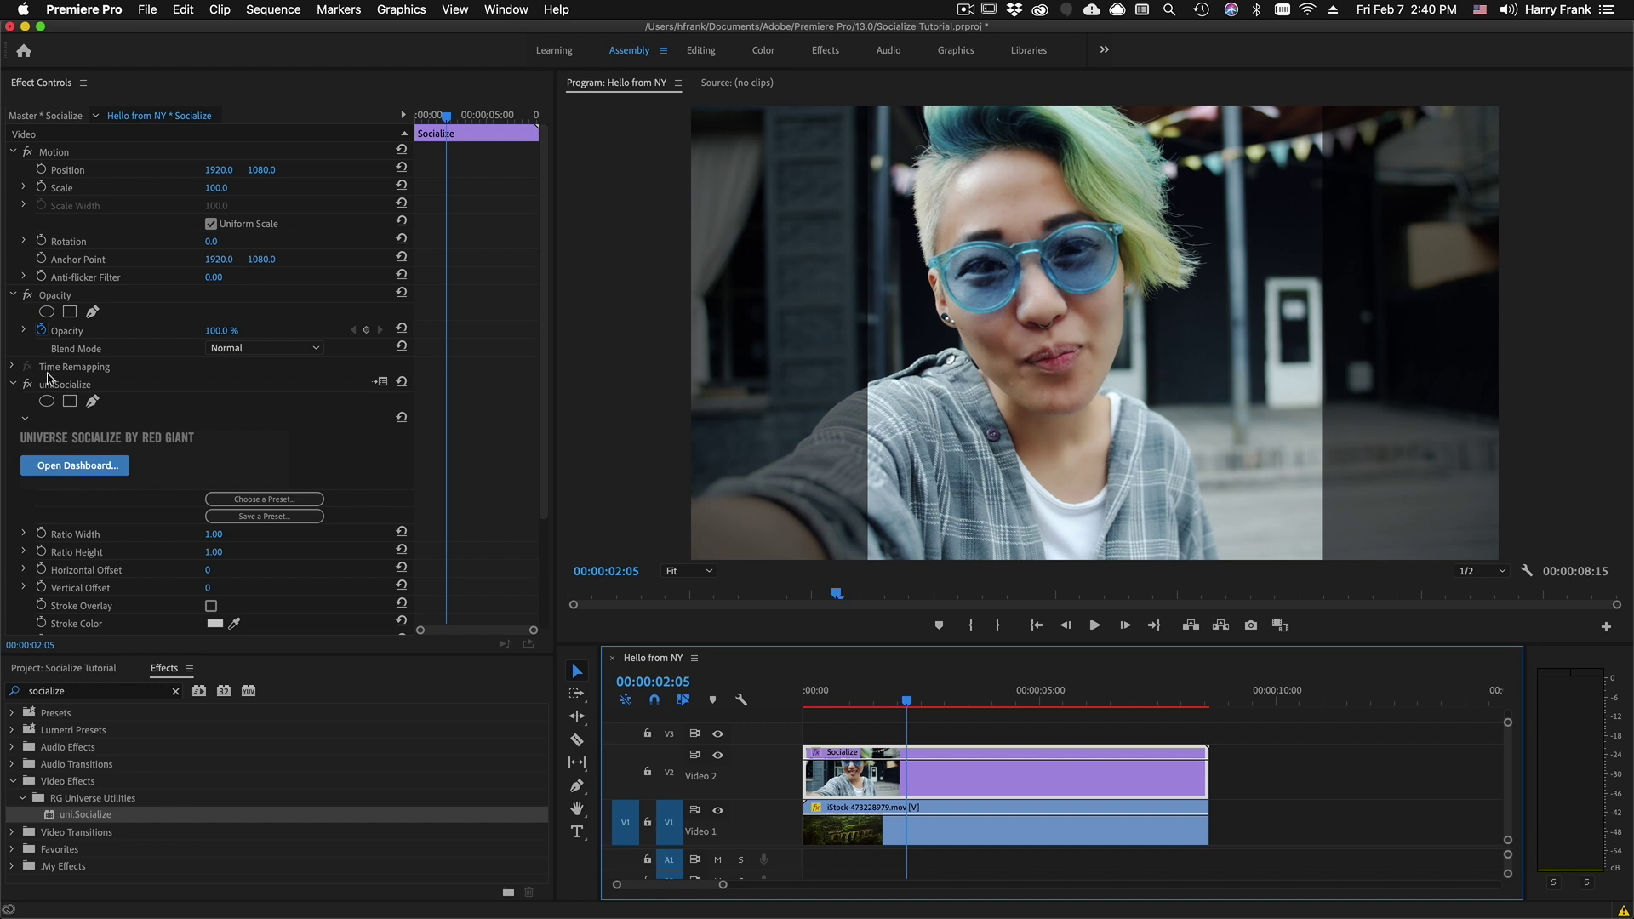
left_click(65, 385)
scroll(158, 440, "down", 4)
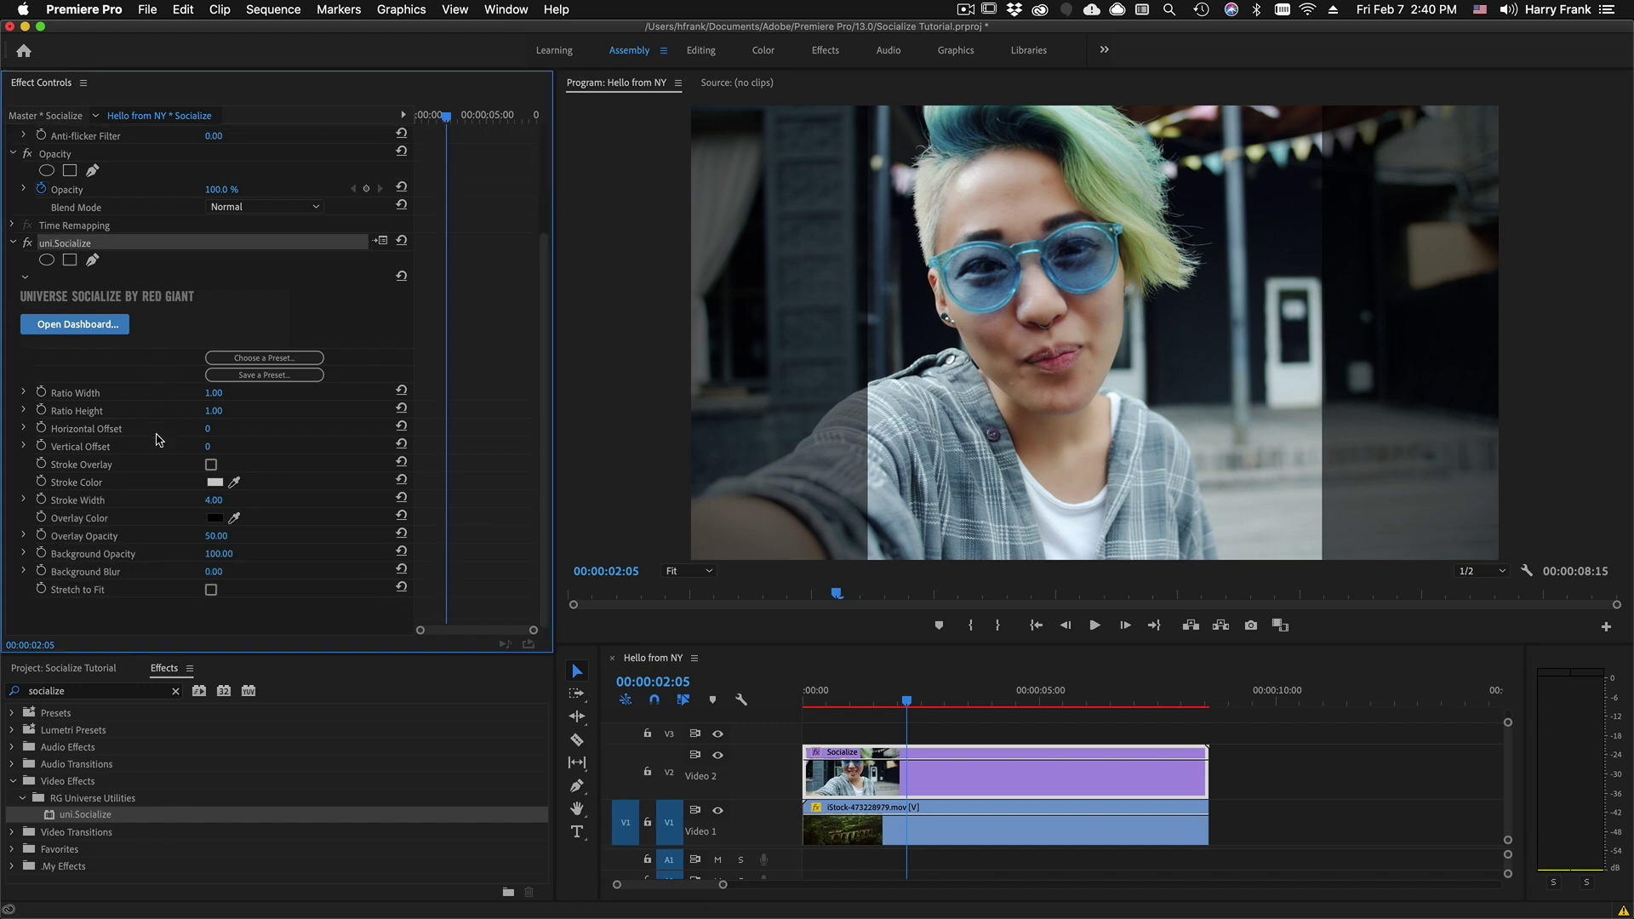
Set the Socialize ratio to 4 by 5, then change it to 2 width by 3 height
left_click(215, 393)
type("4")
key("Tab")
type("5")
key("Tab")
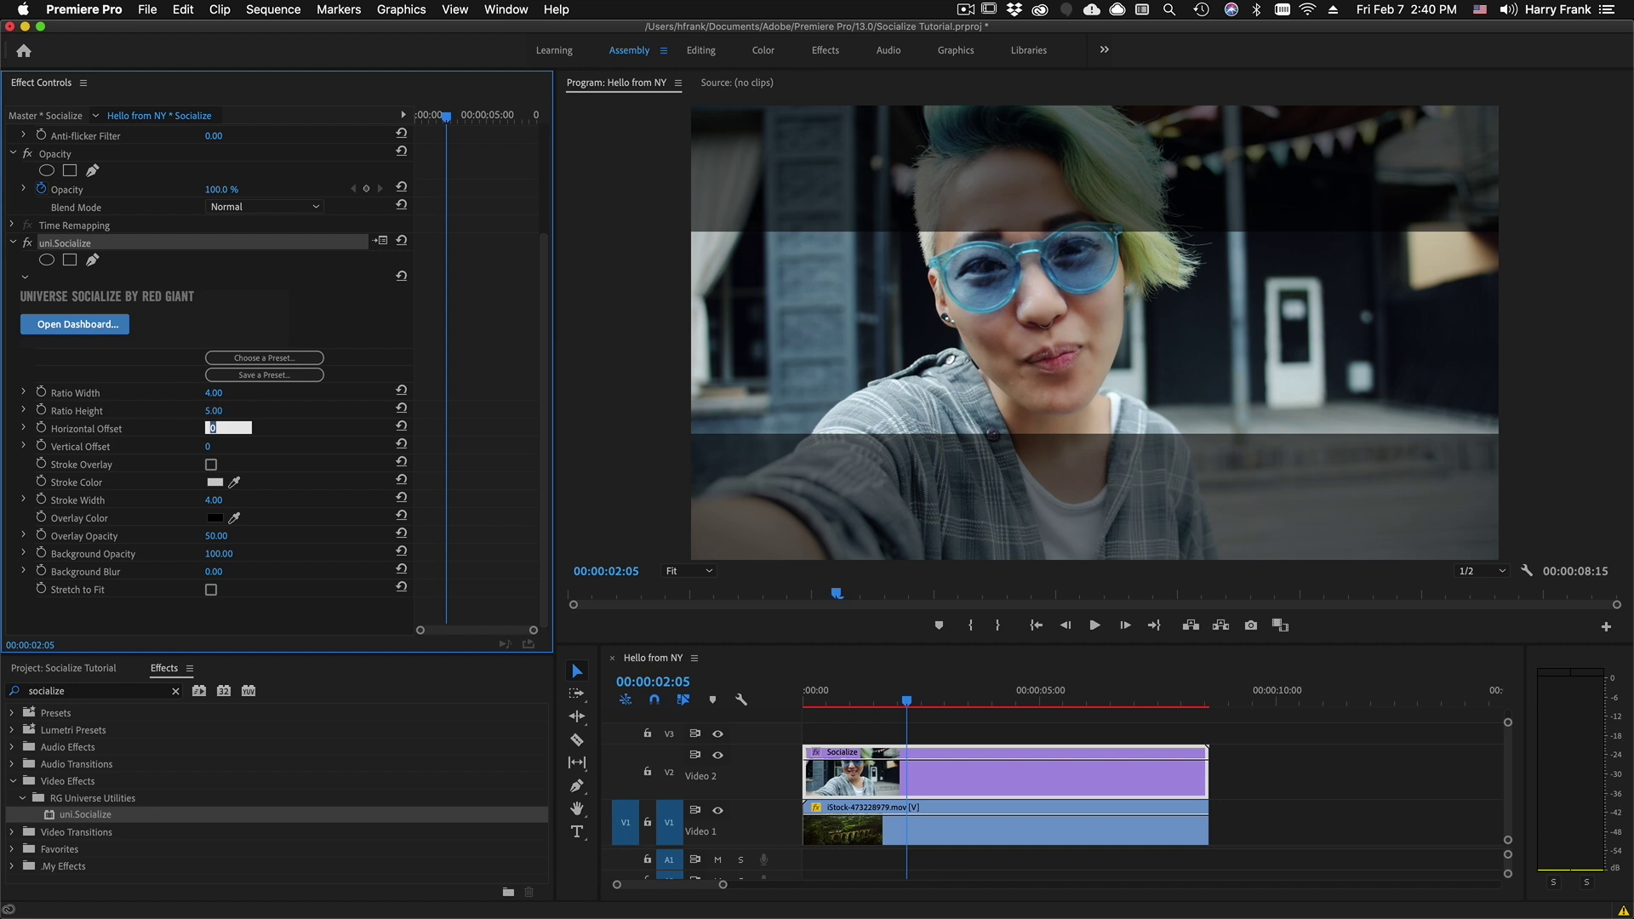
key("shift+Tab")
key("shift+Tab")
type("2")
key("Tab")
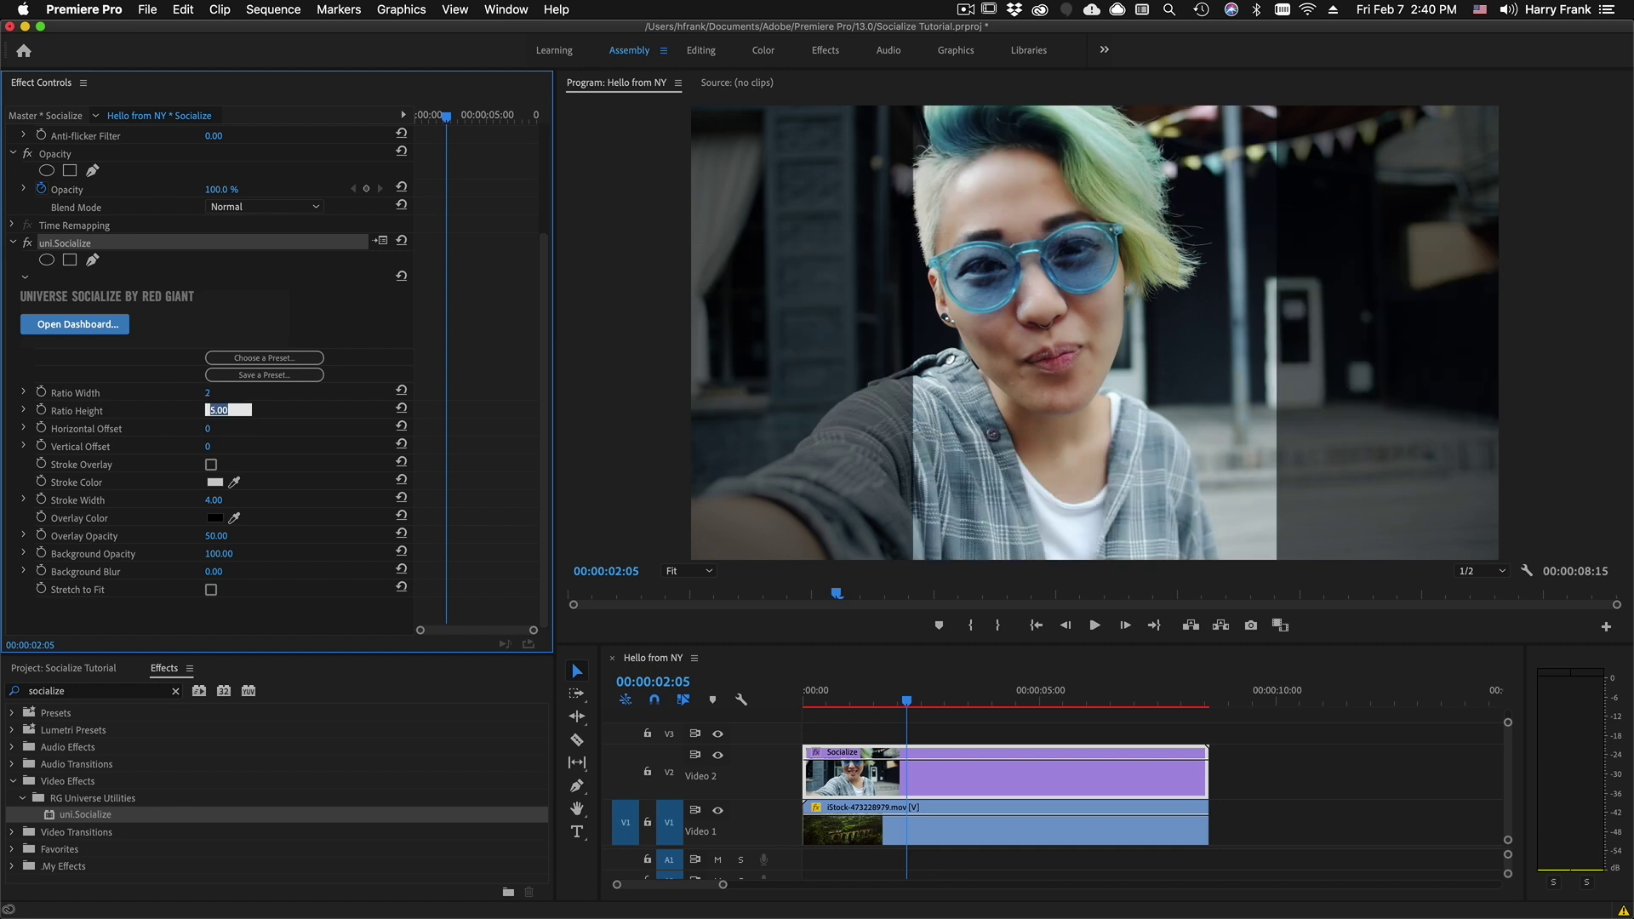
type("3")
key("Tab")
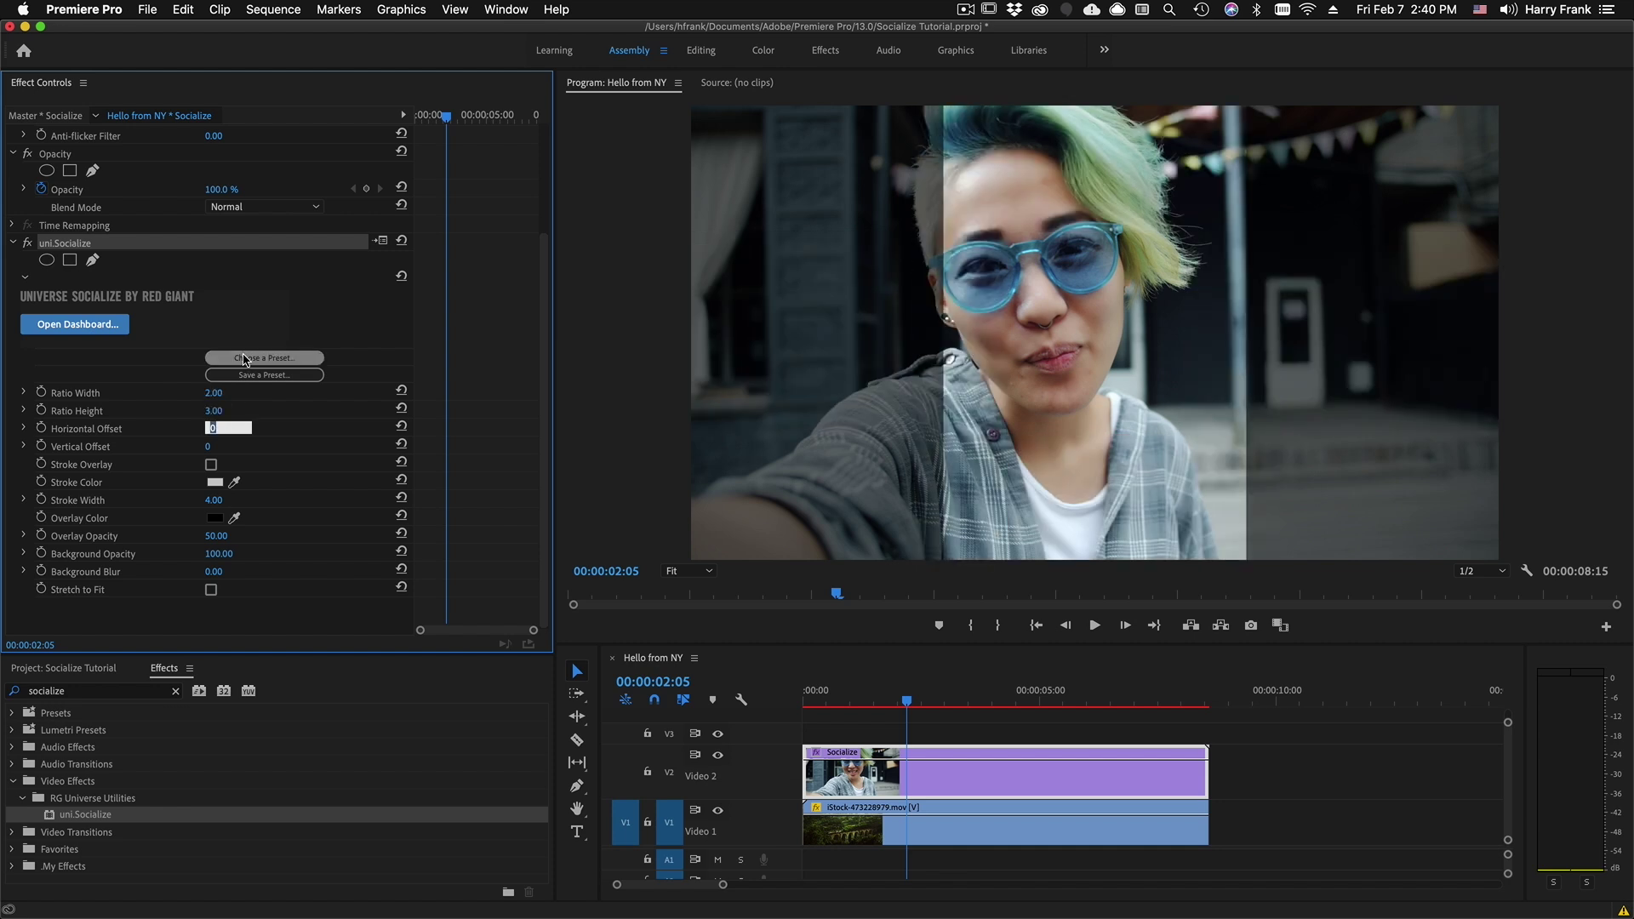
Browse the Socialize presets in the RG Universe Dashboard, then leave them without applying one
left_click(244, 358)
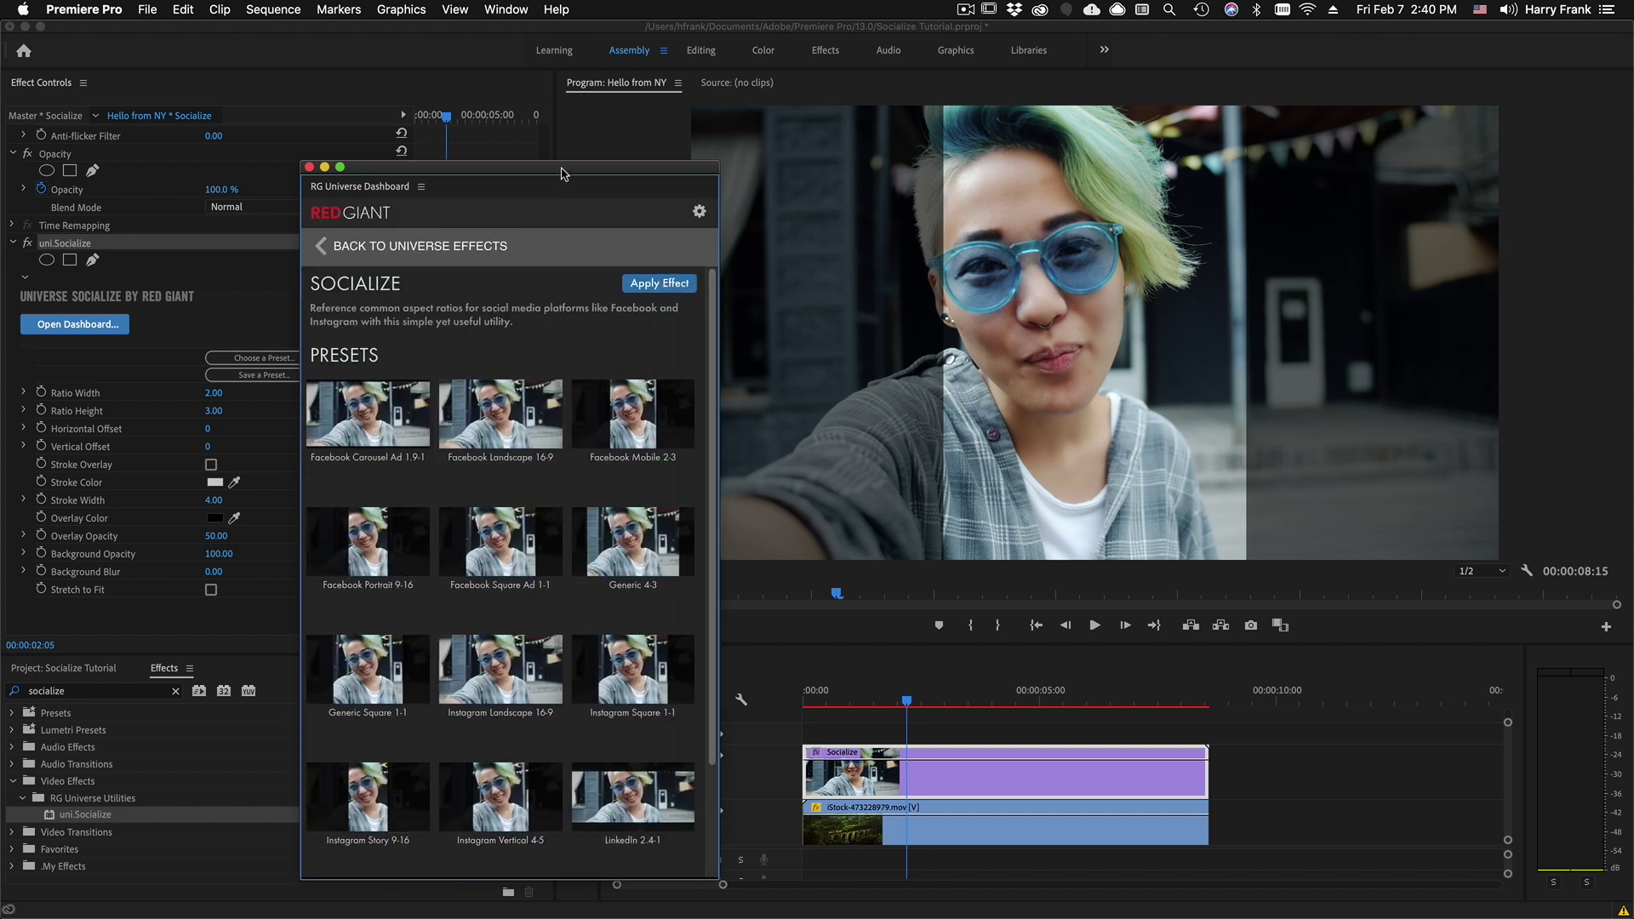
left_click_drag(563, 173, 738, 90)
mouse_move(615, 455)
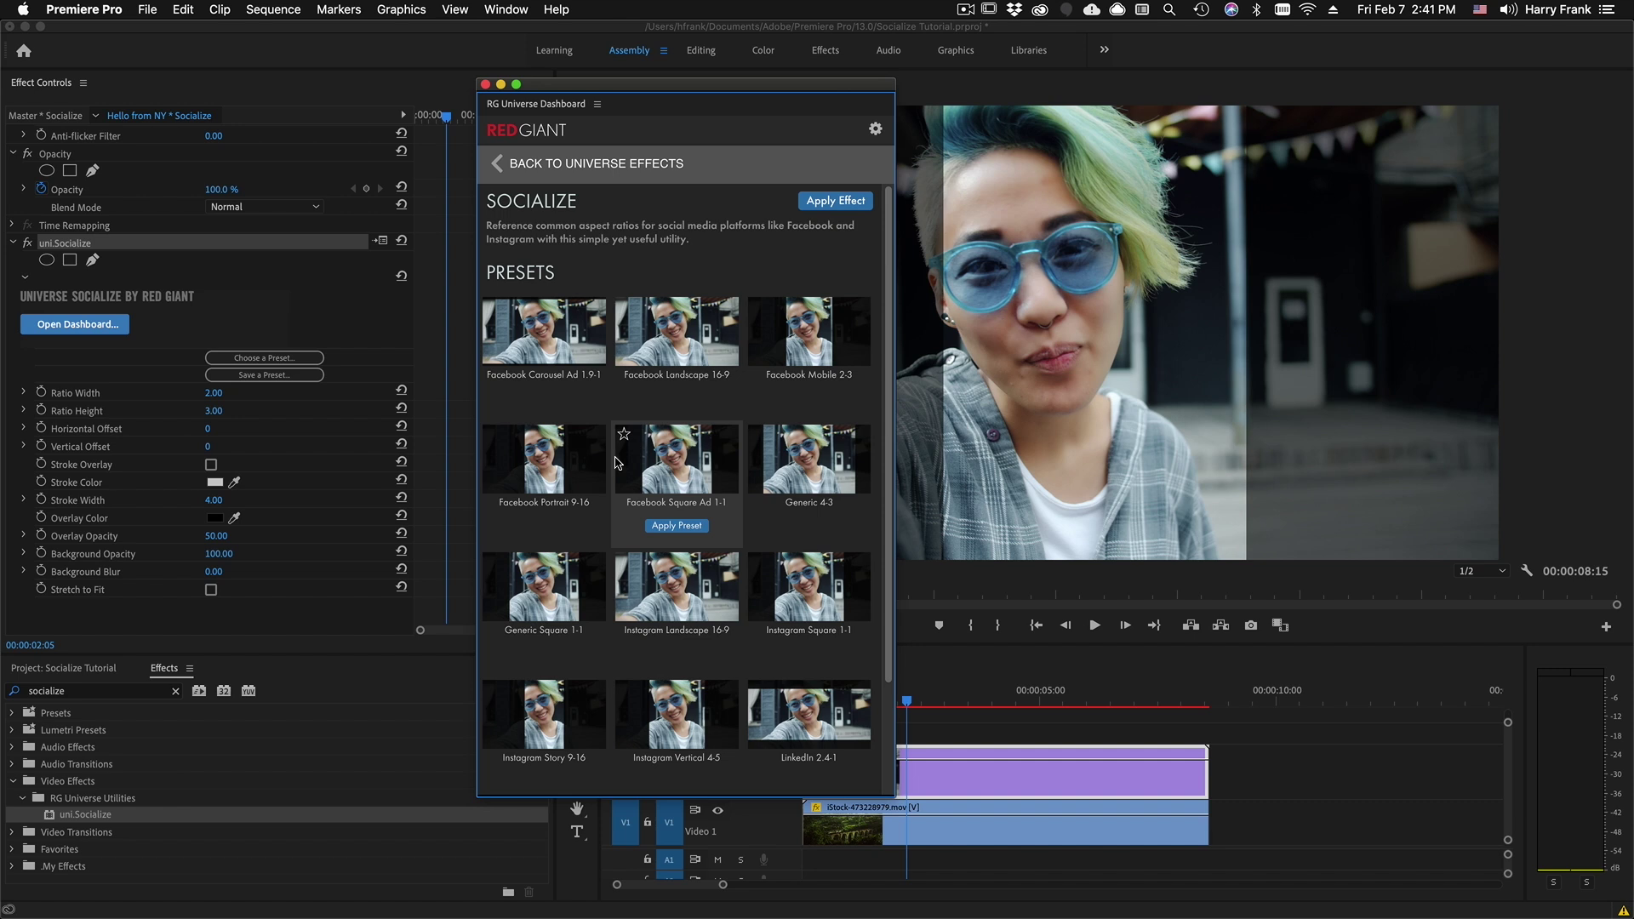
scroll(611, 435, "down", 1)
scroll(611, 435, "down", 3)
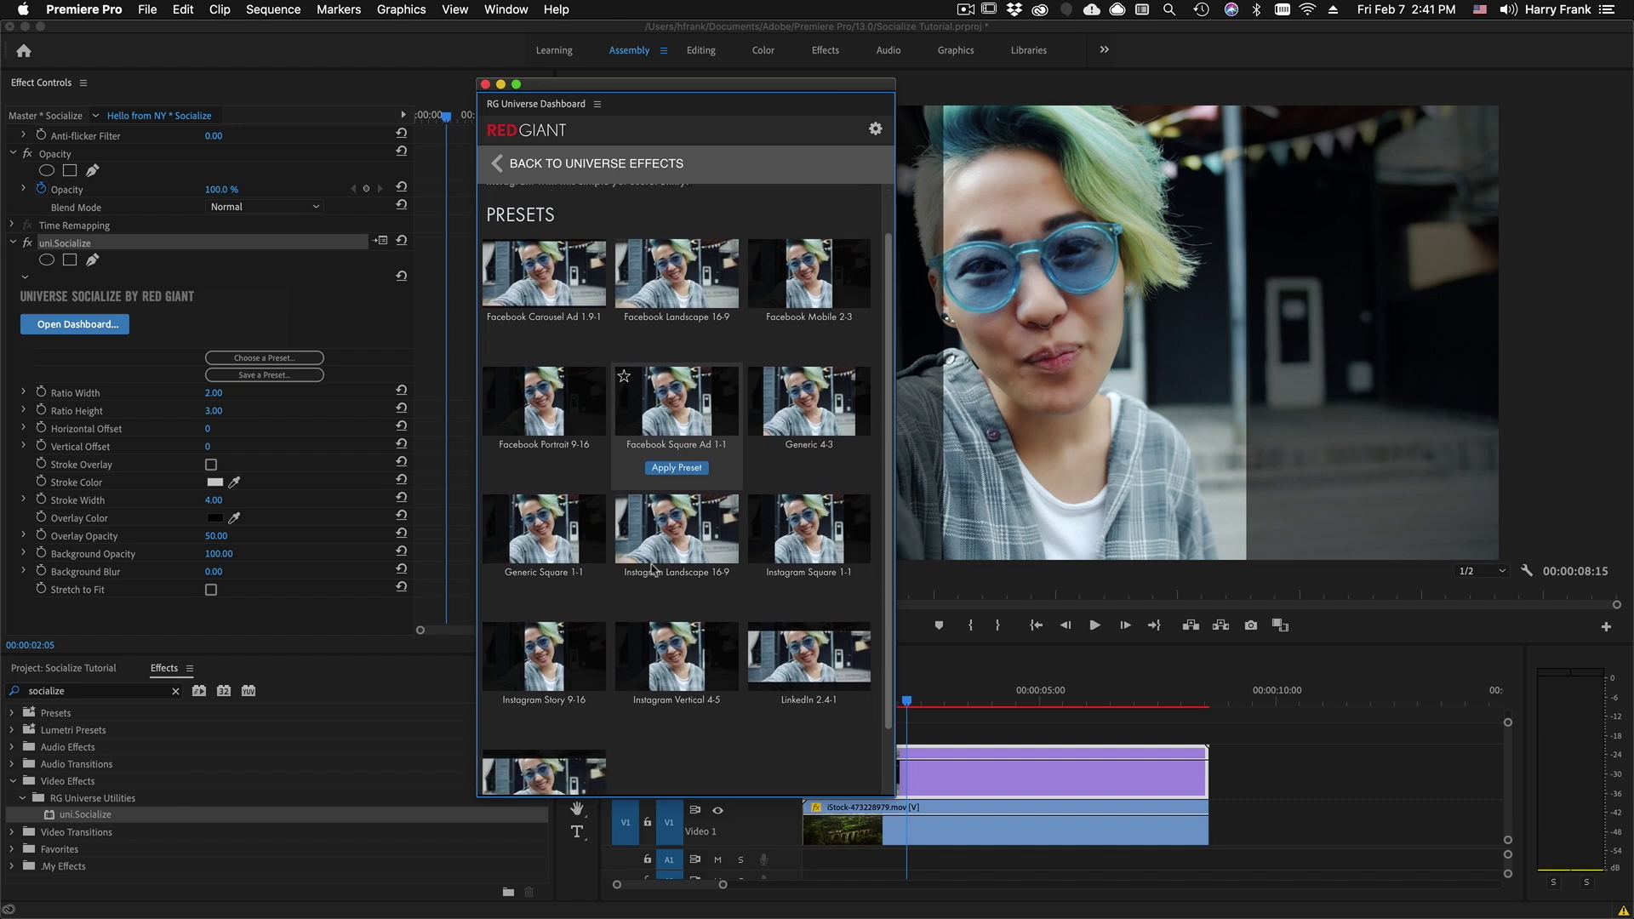
mouse_move(654, 628)
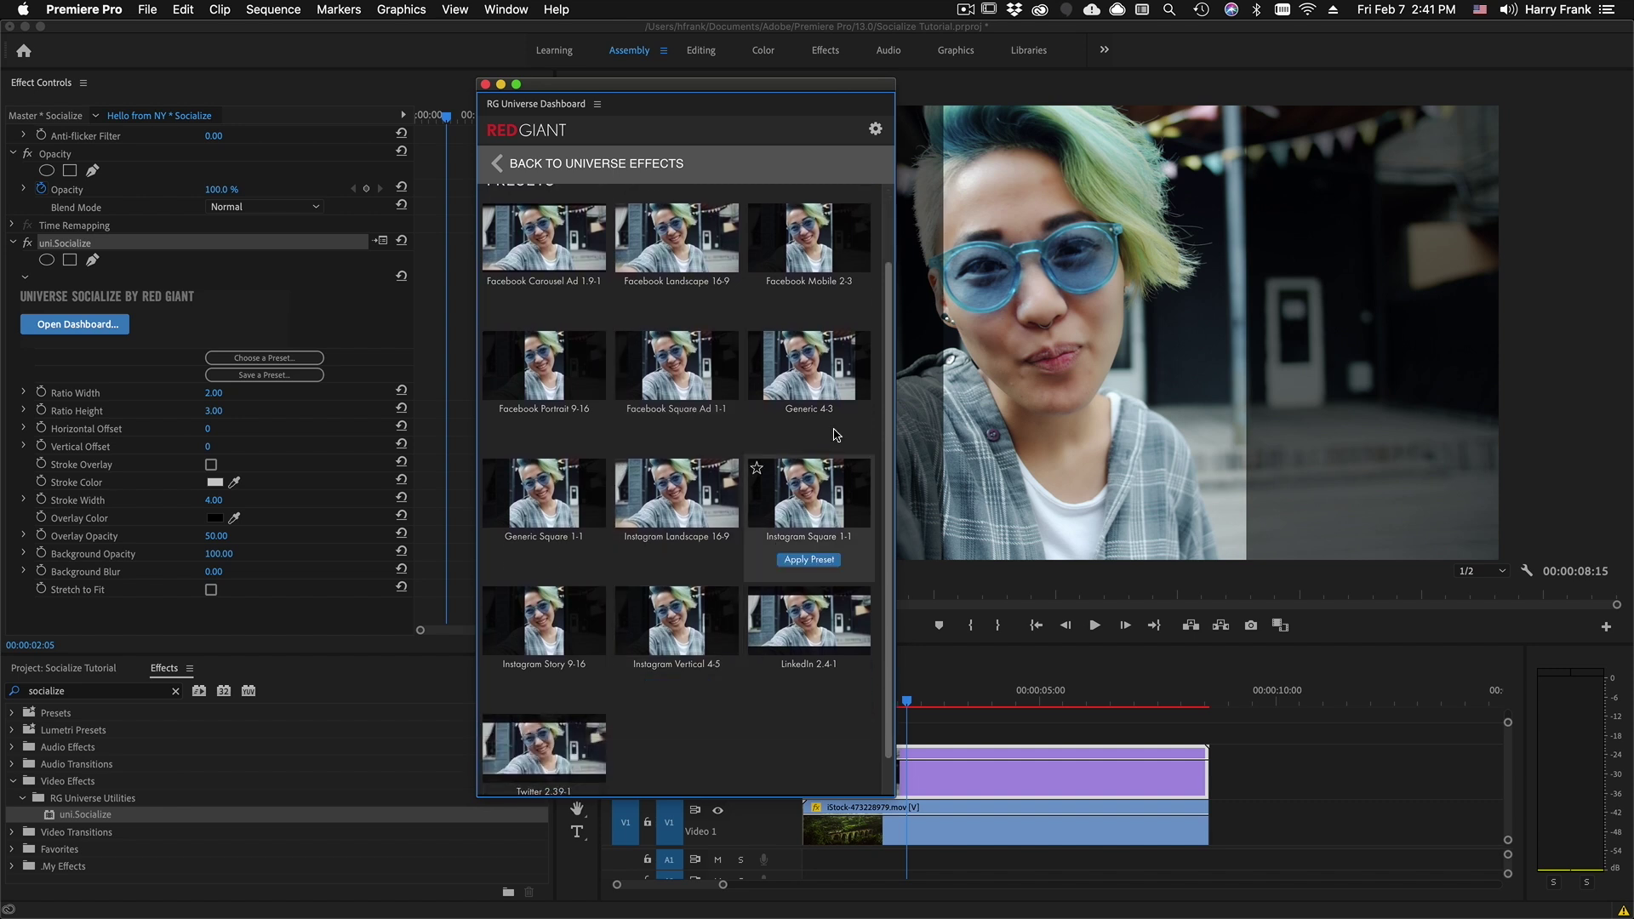
mouse_move(834, 264)
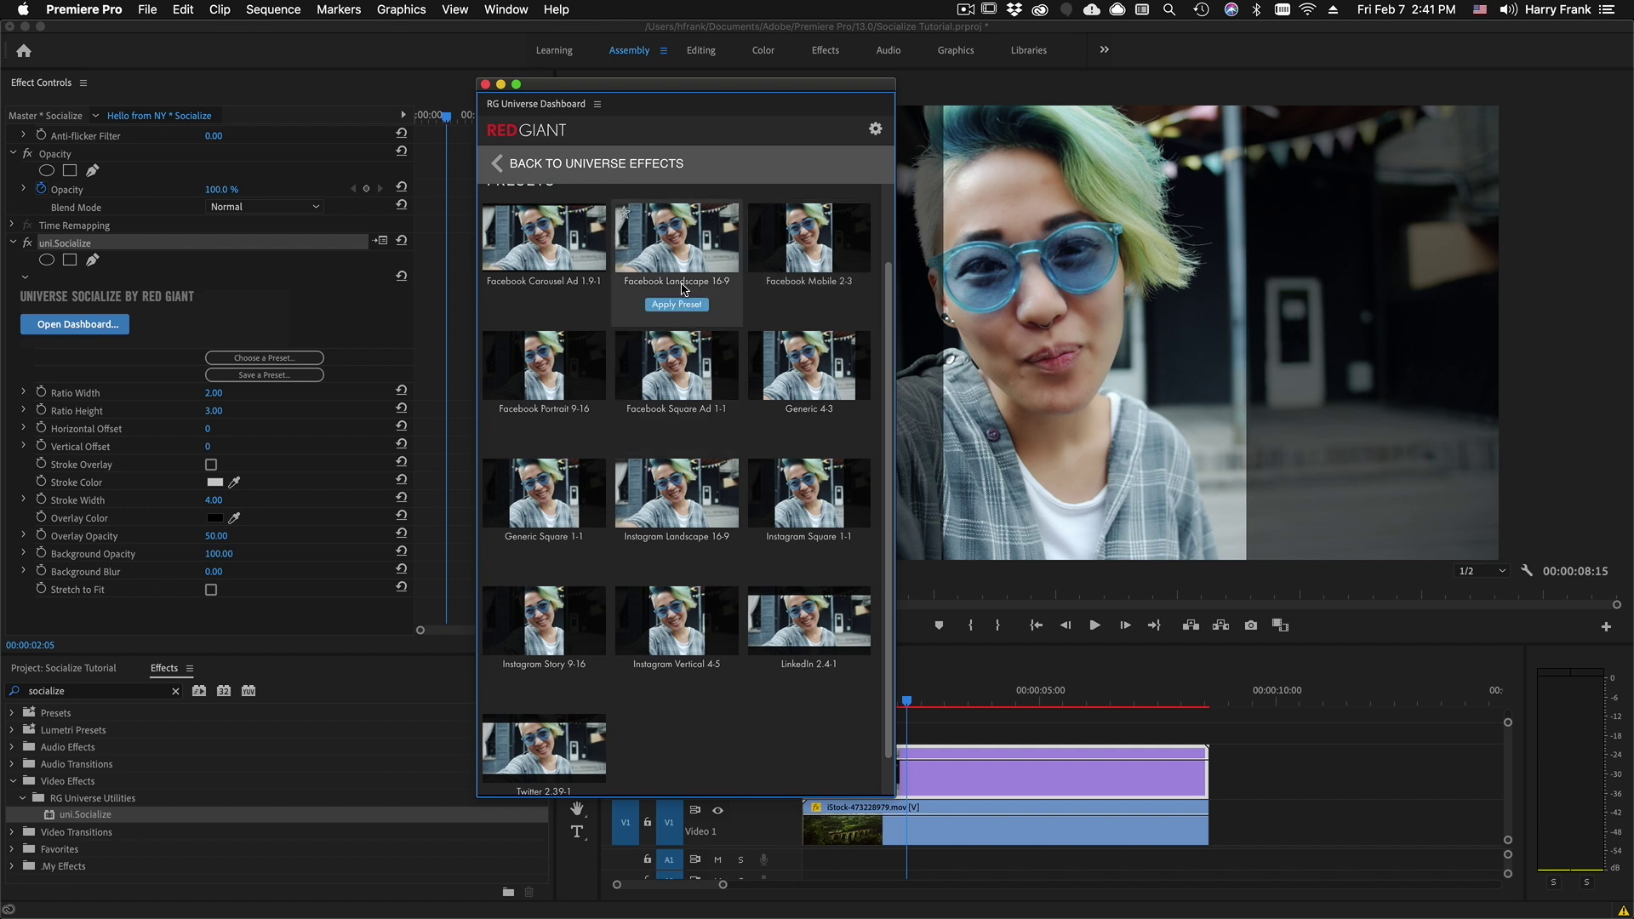
mouse_move(482, 611)
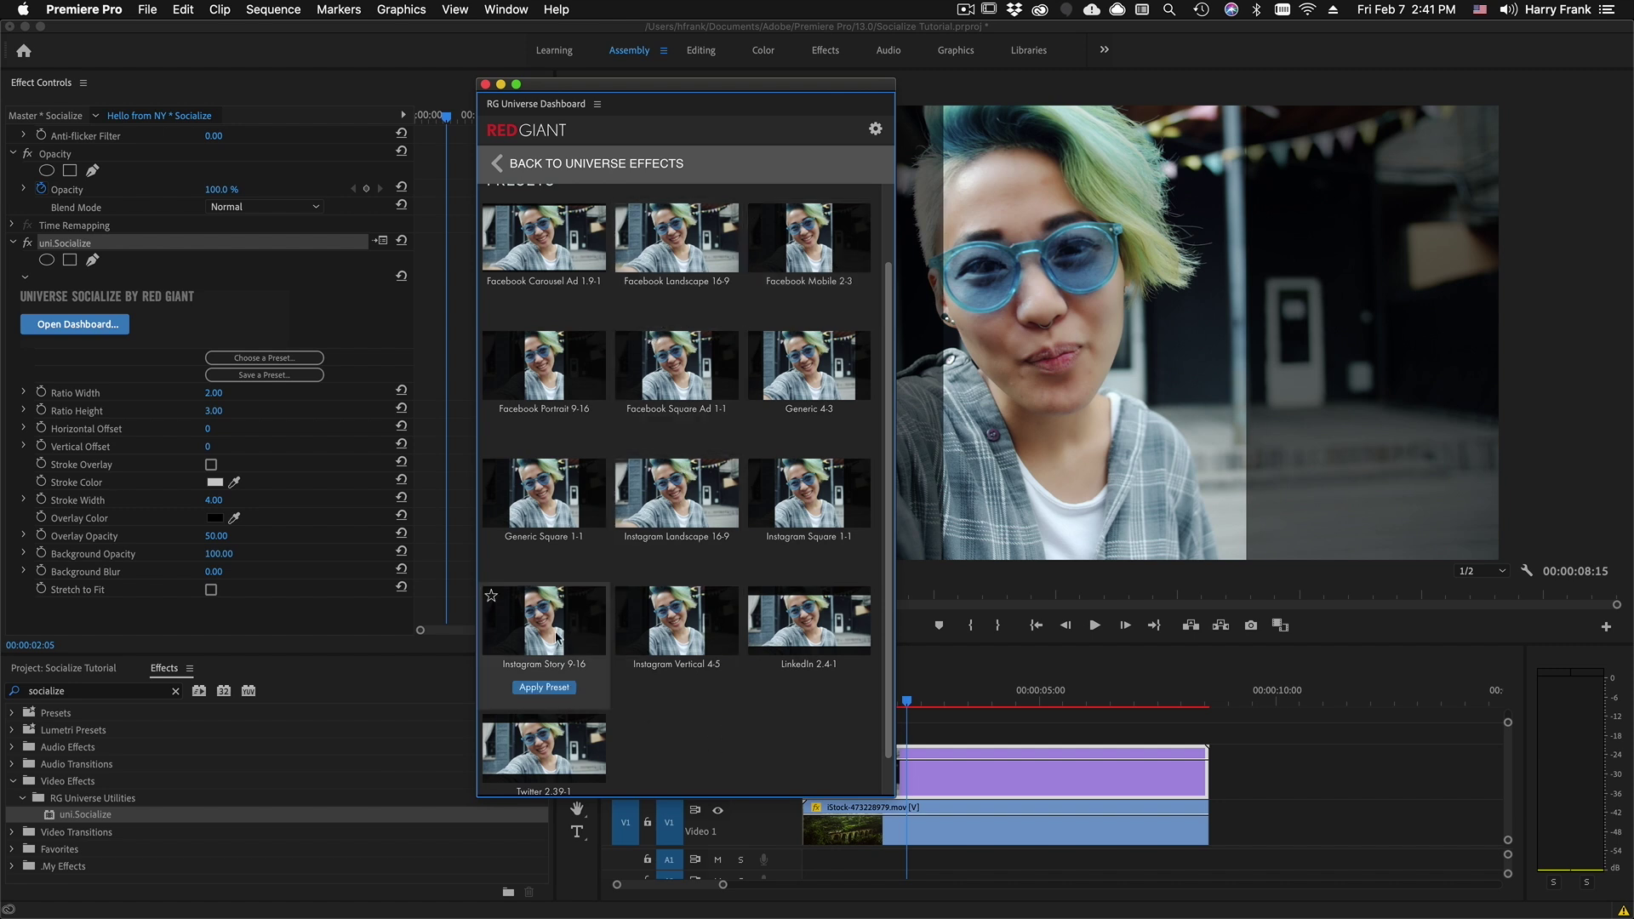
mouse_move(834, 640)
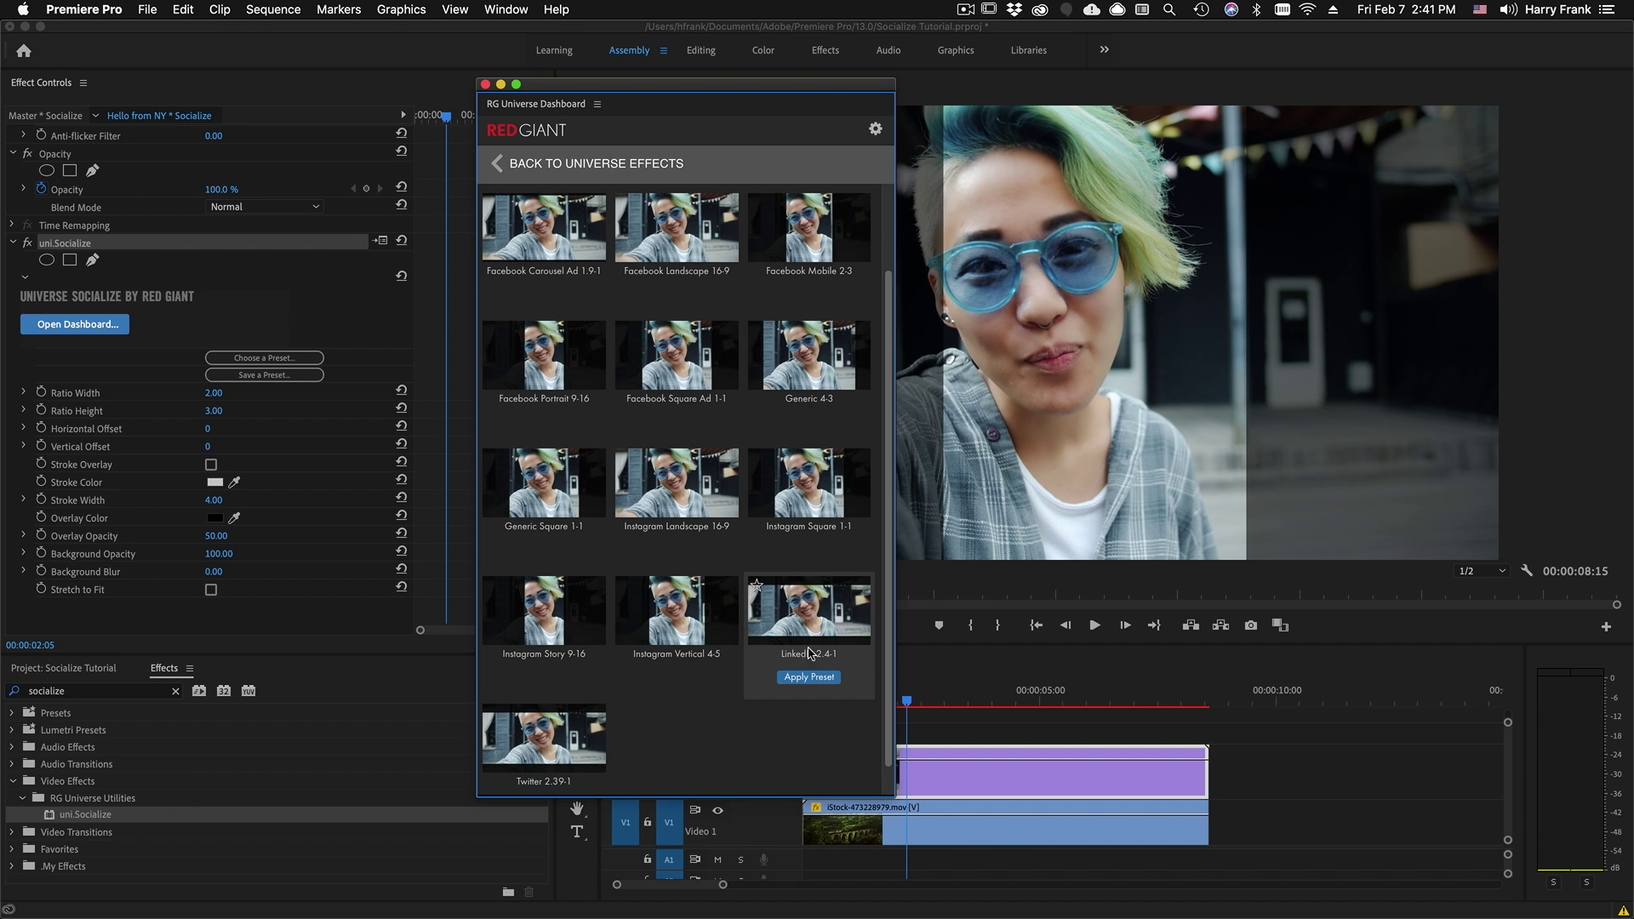
scroll(832, 668, "down", 1)
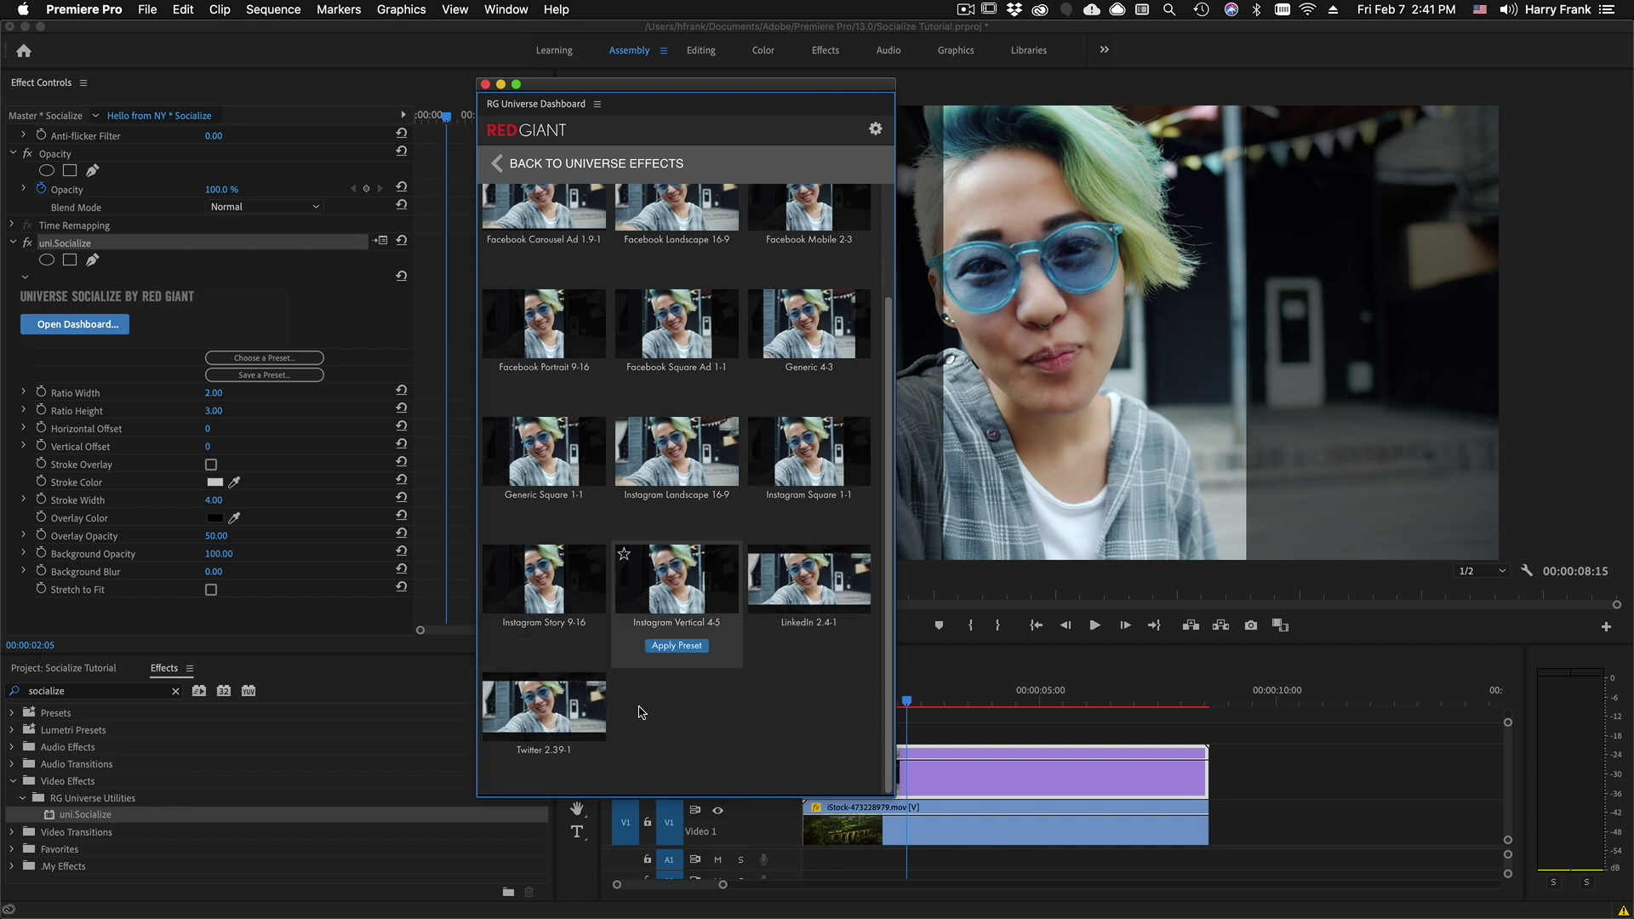
left_click(486, 84)
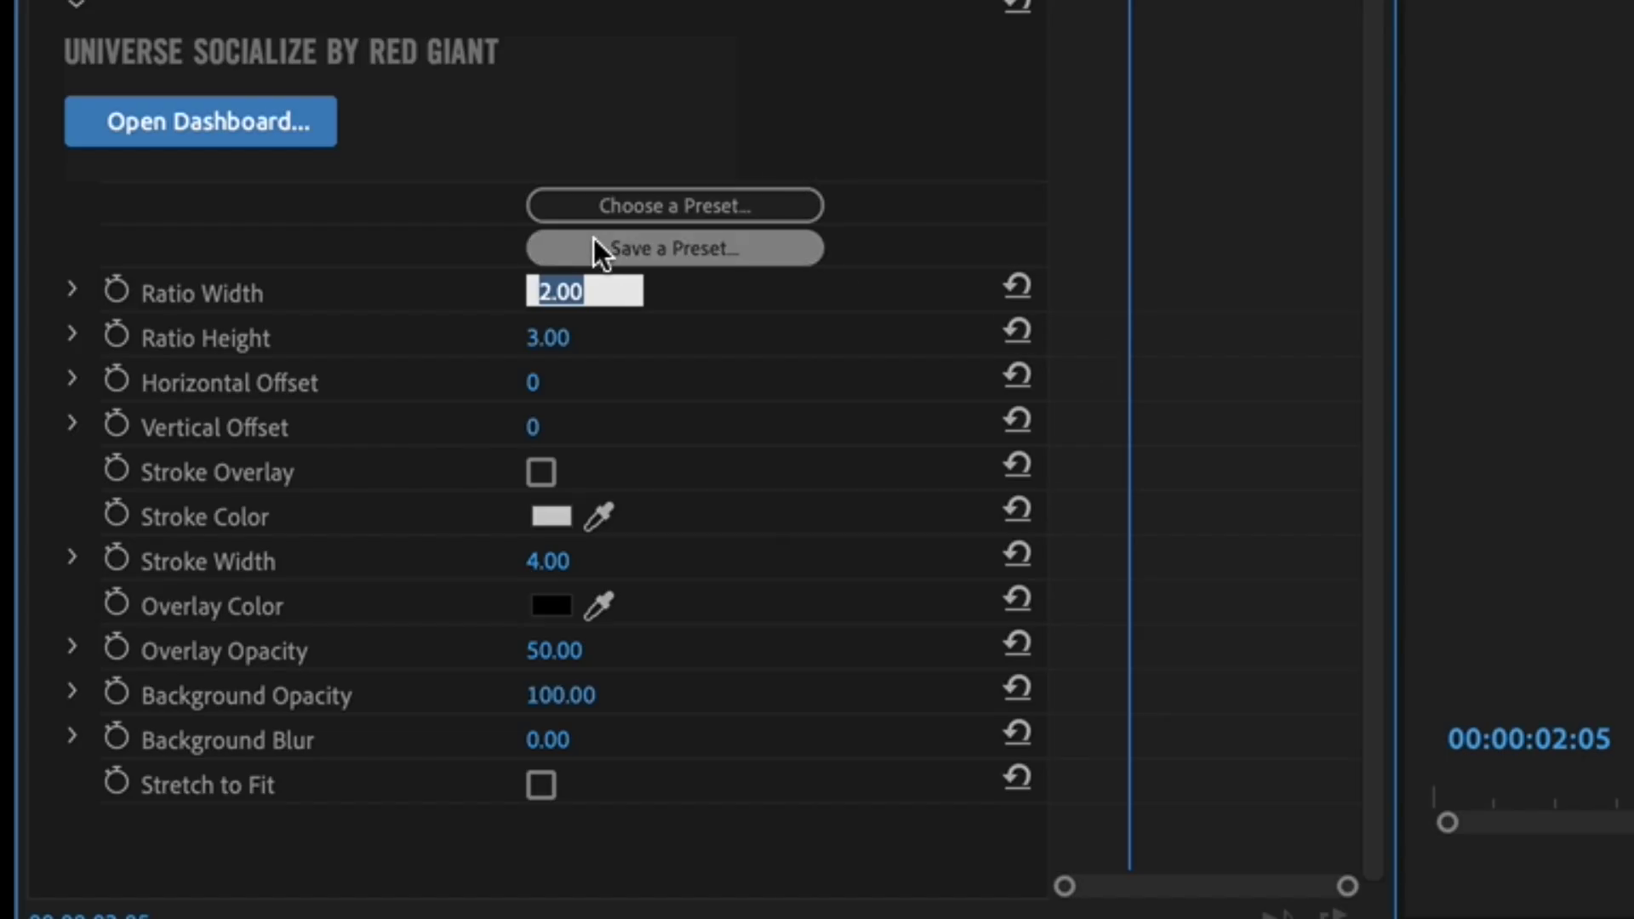
Enter new Ratio Width and Ratio Height values so the crop reads 1.00 by 1.00
type("7")
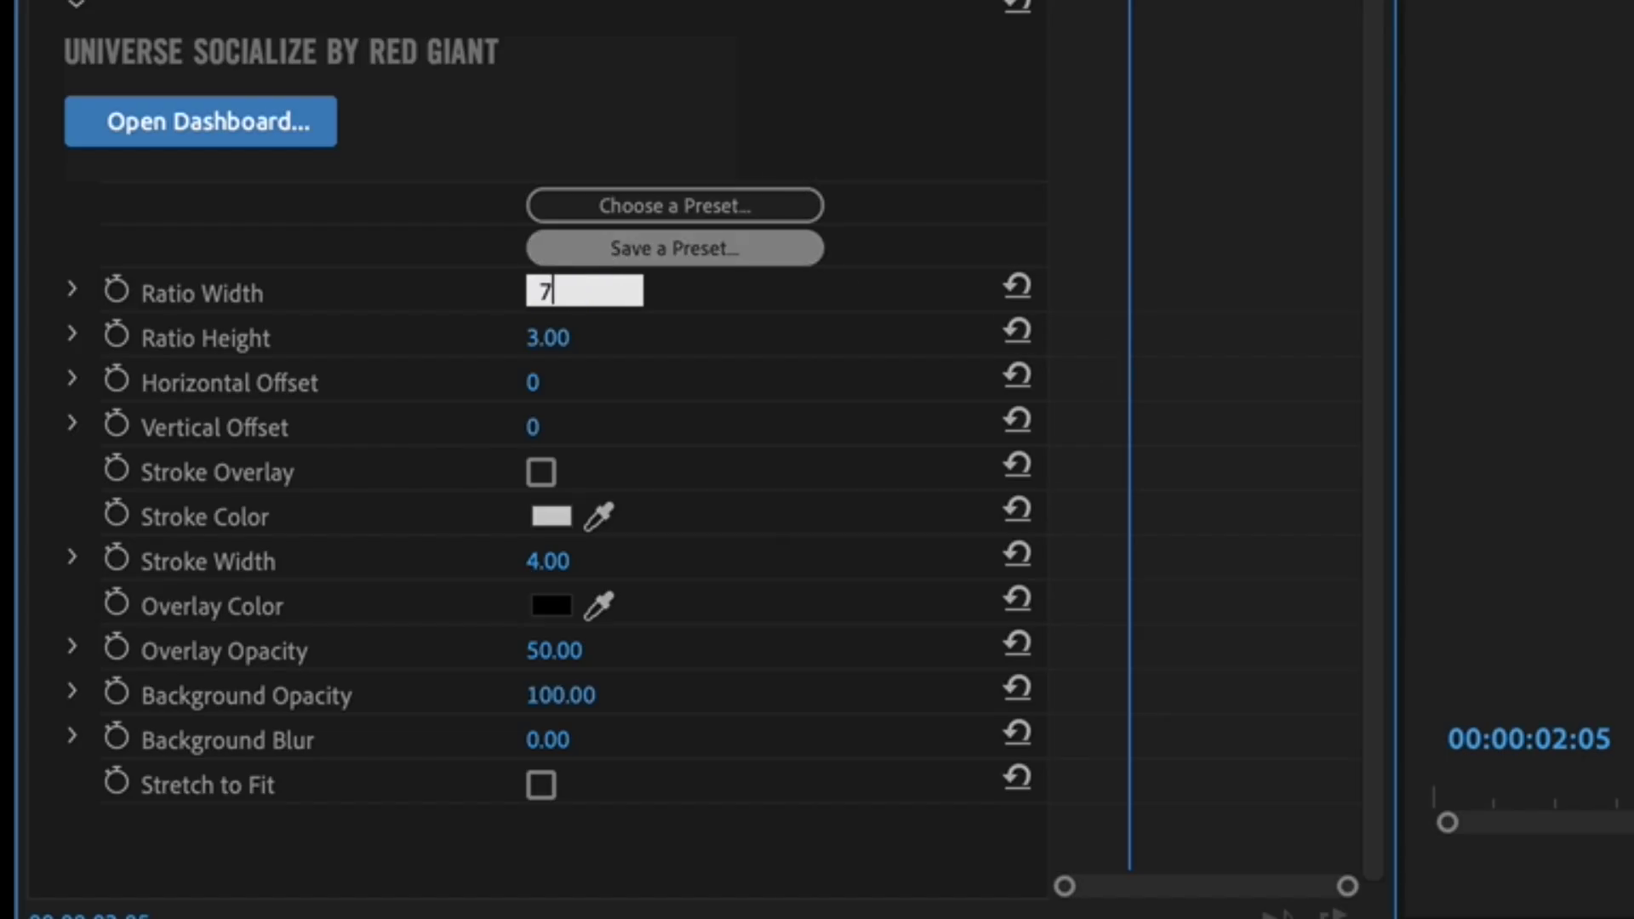
key("Tab")
type("9")
key("Tab")
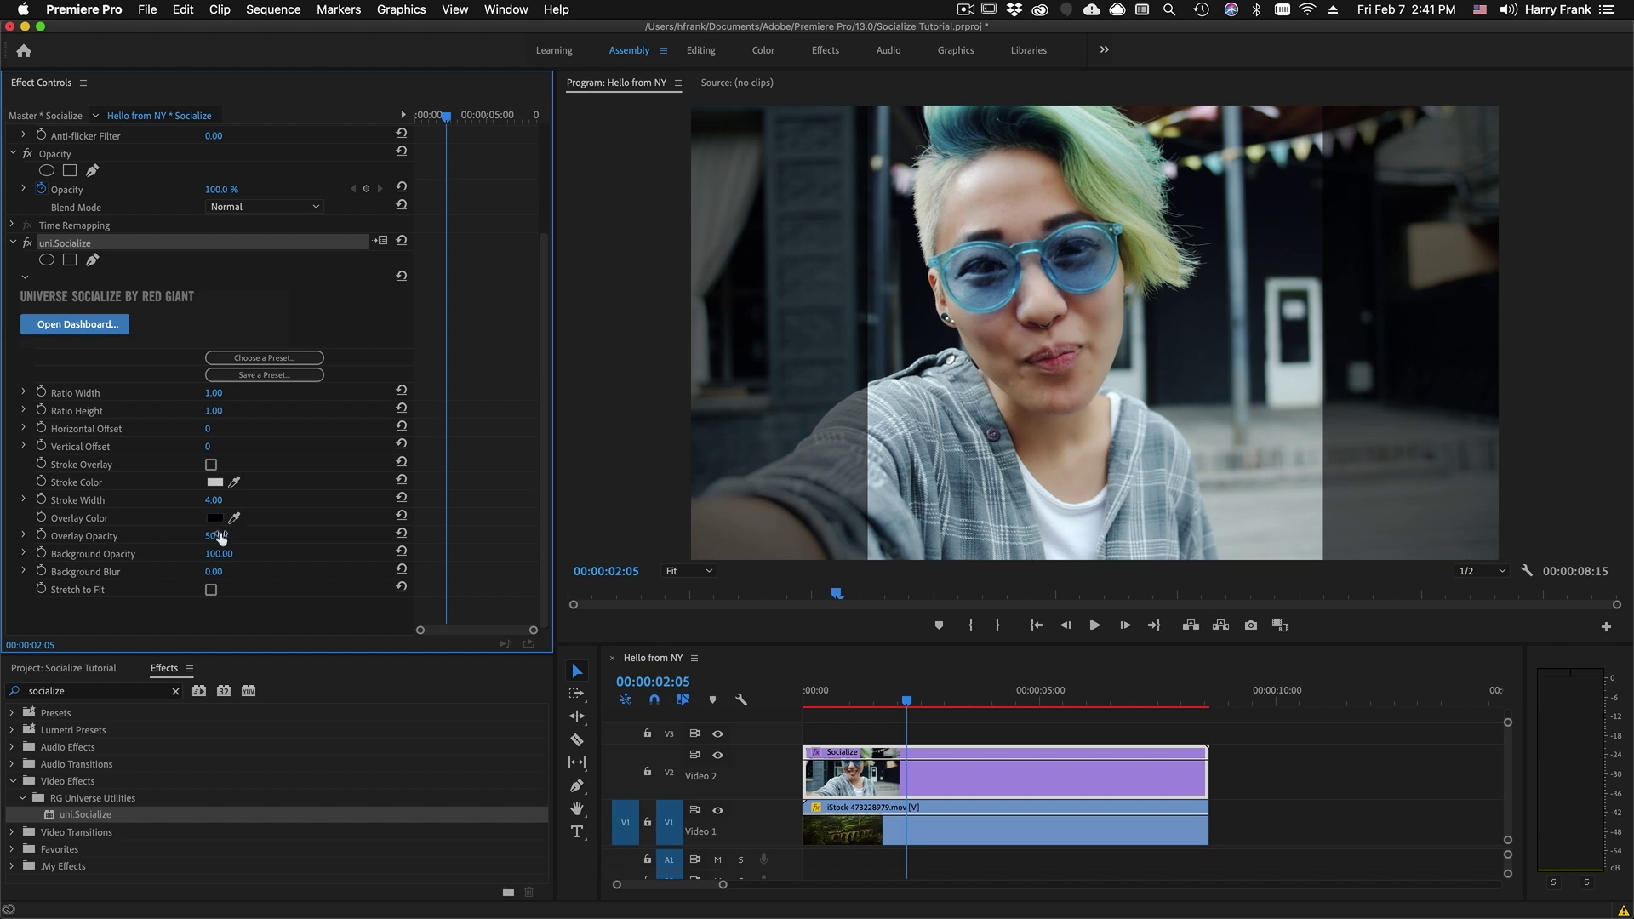
Clear the Overlay Opacity, then set Background Opacity to 50 and lower it to 1
left_click_drag(216, 535, 273, 535)
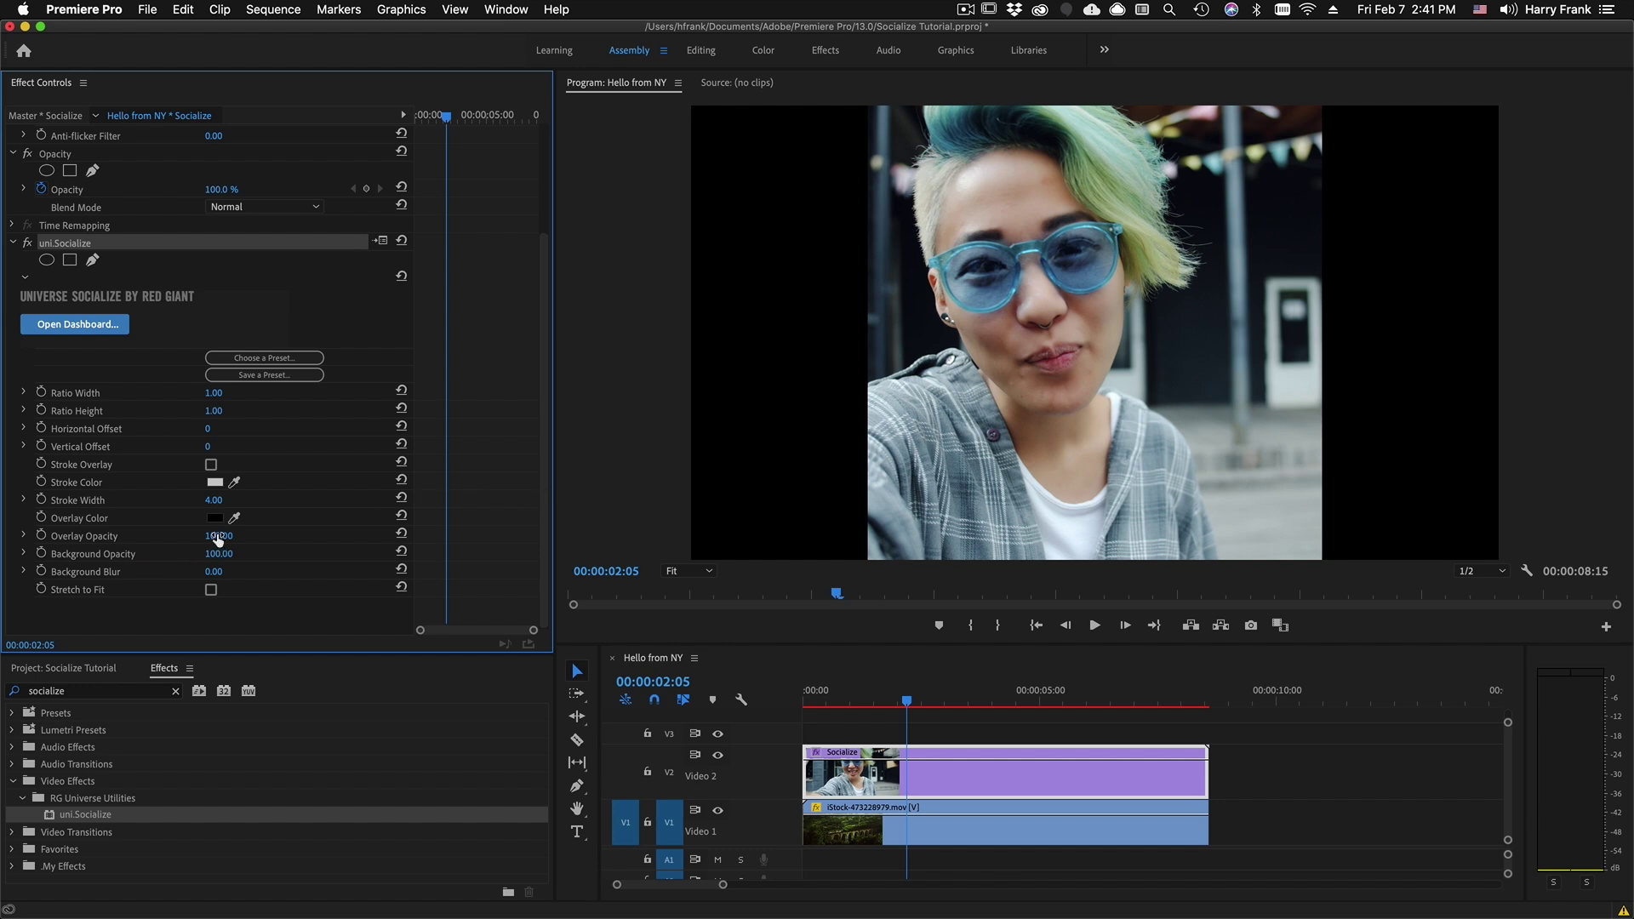
mouse_move(216, 535)
left_mouse_down()
mouse_move(170, 535)
mouse_move(222, 535)
left_mouse_up()
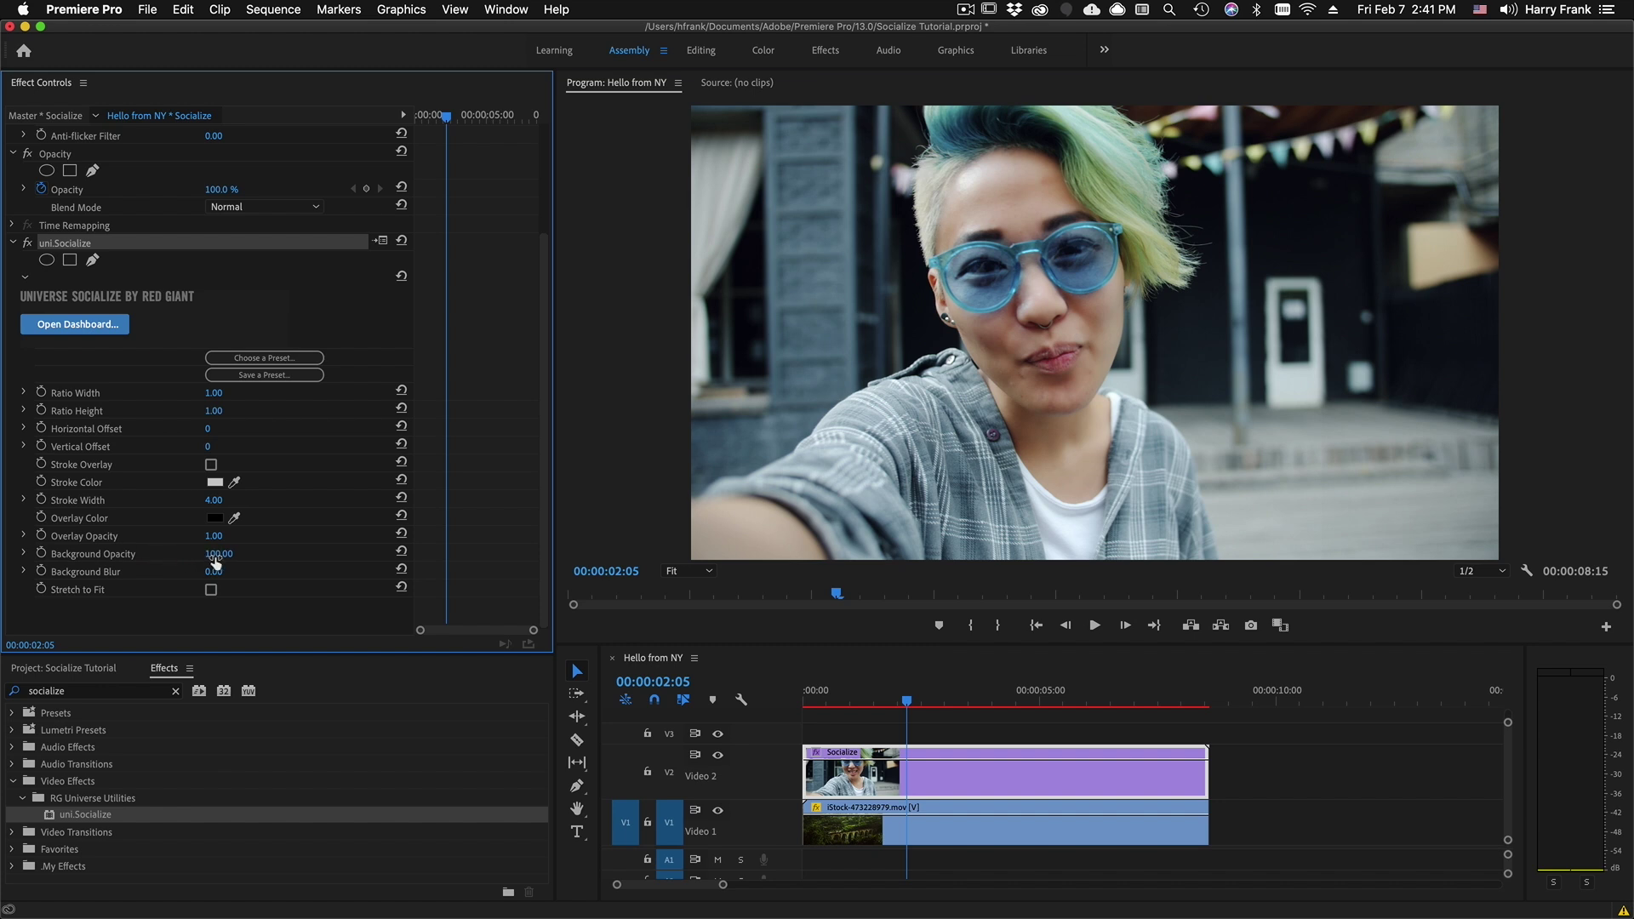
left_click(227, 552)
type("50")
key("Return")
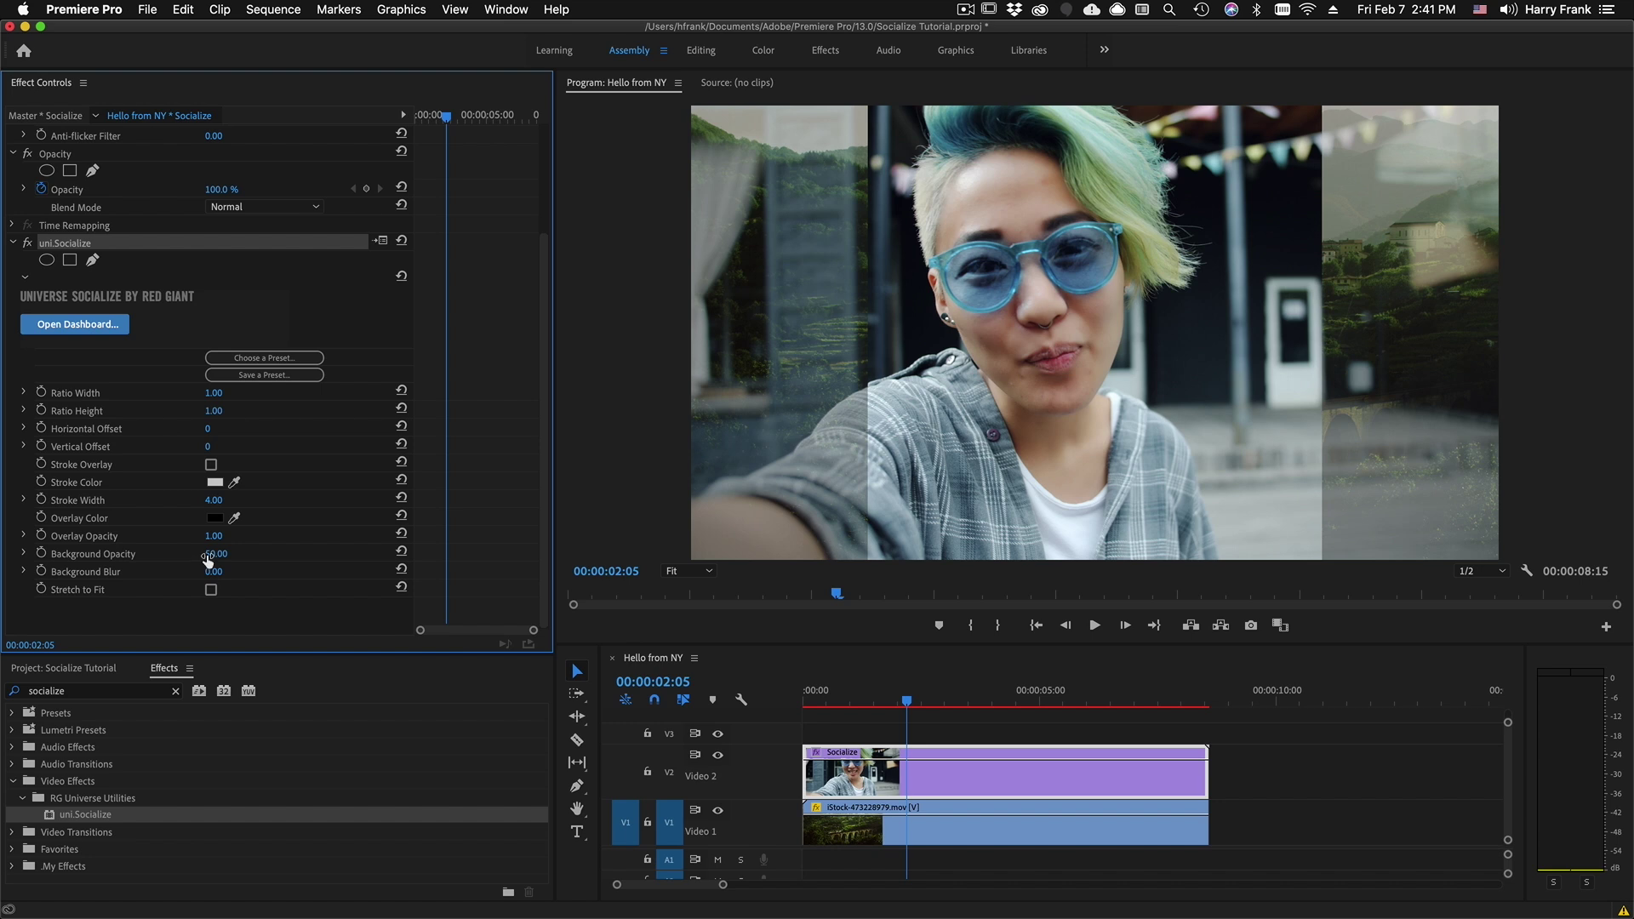
key("super+z")
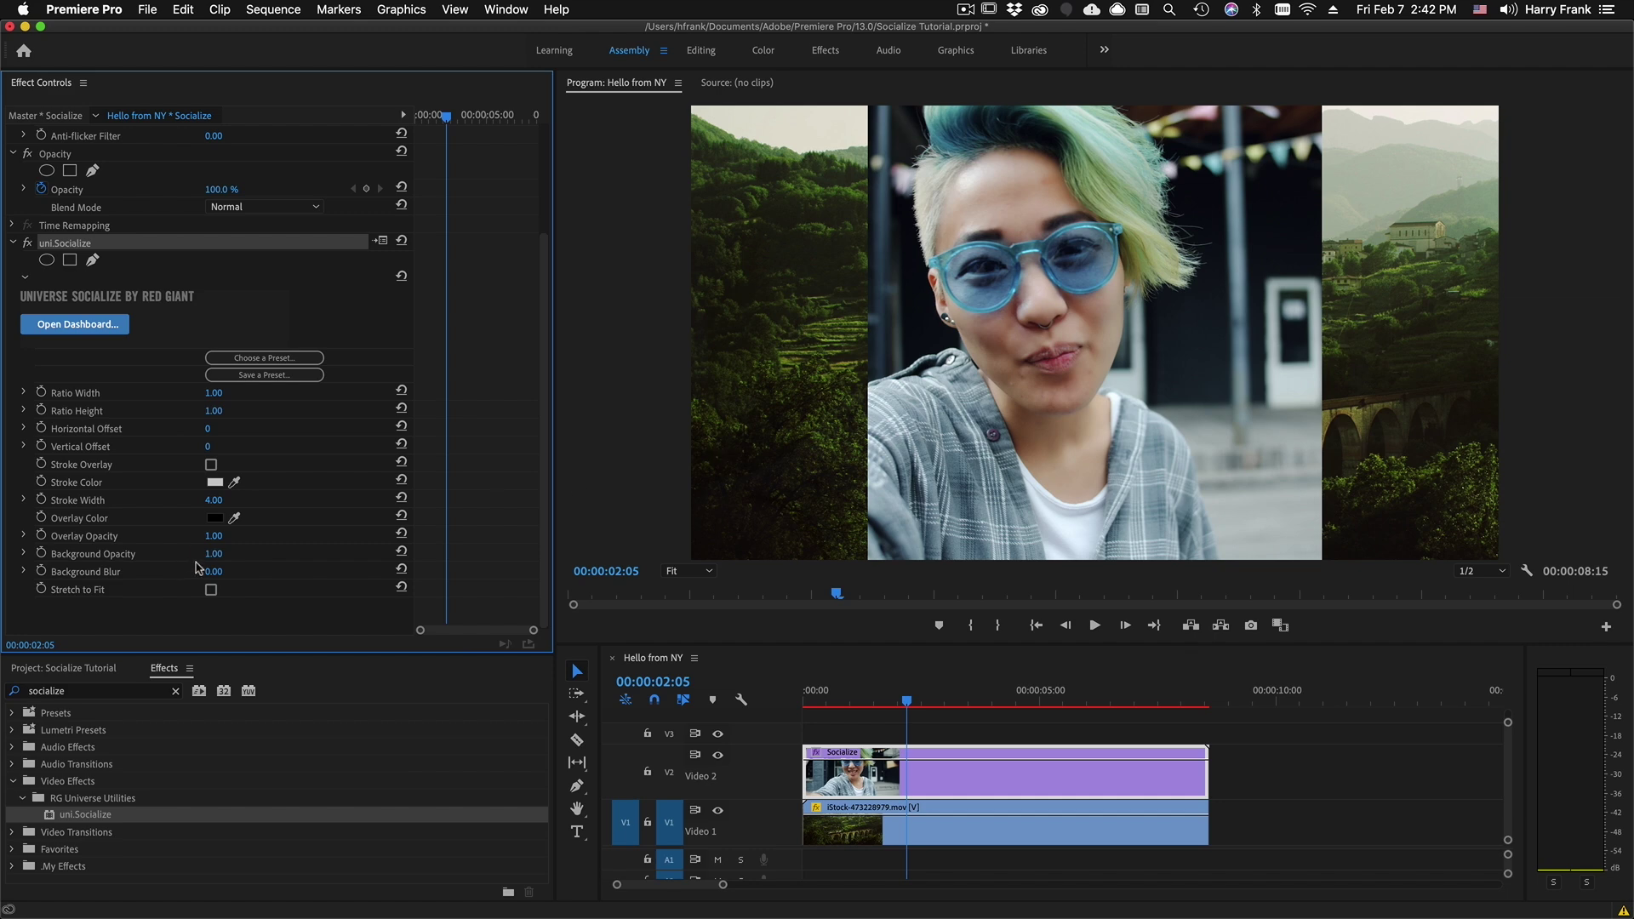
Restore Background Opacity to 100, add Background Blur, play back, and set Overlay Opacity to 0
left_click_drag(226, 554, 311, 554)
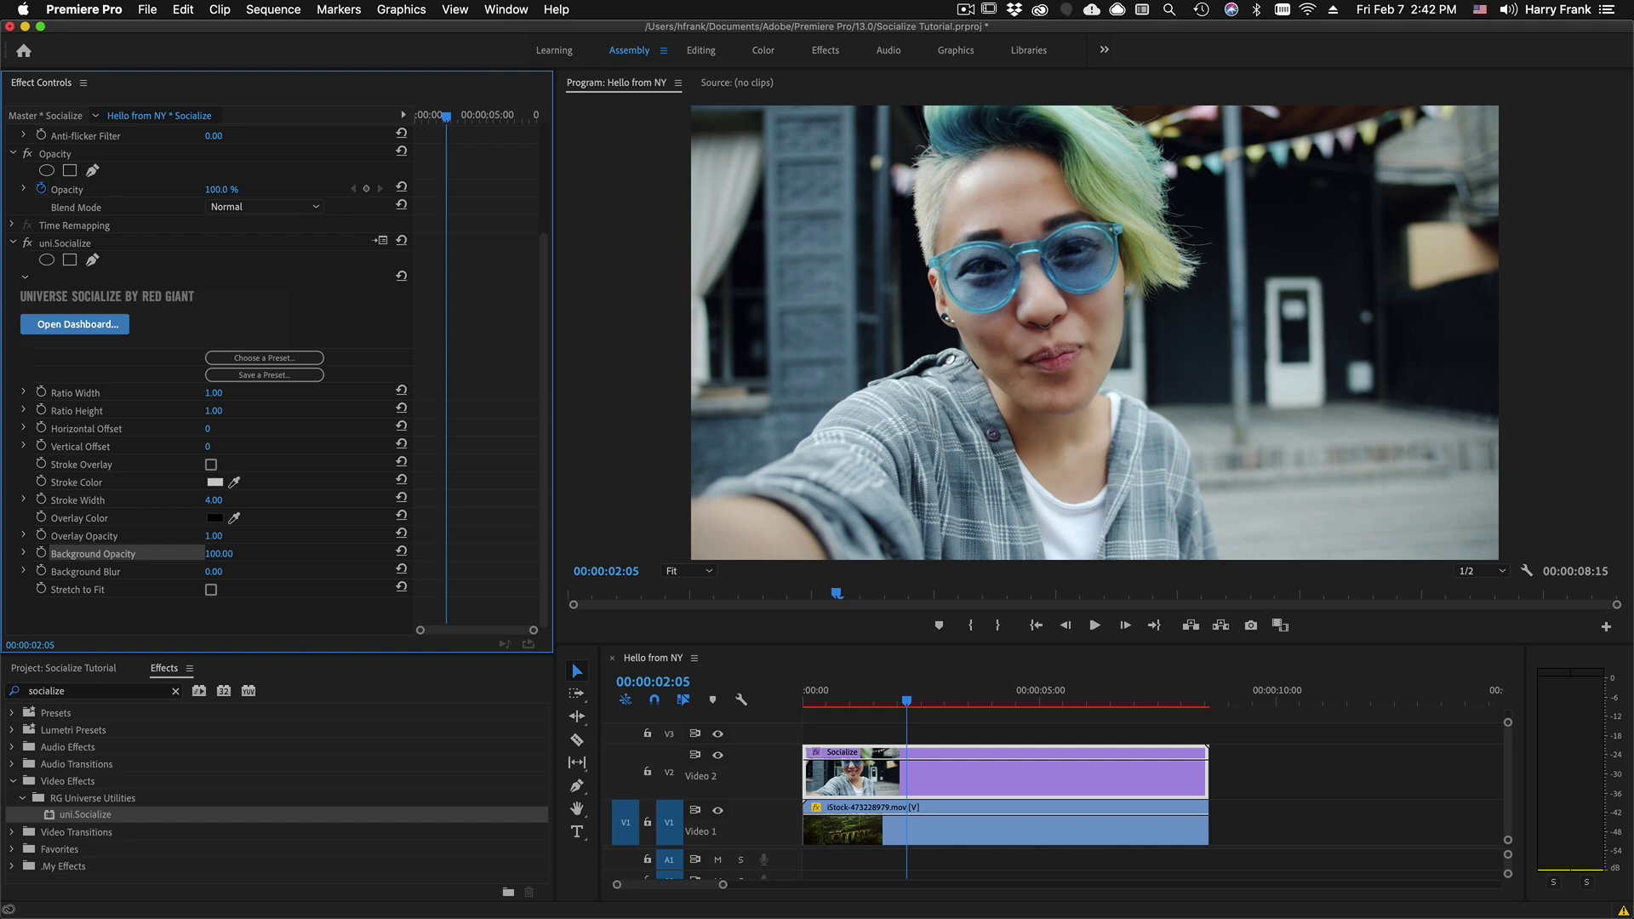
left_click_drag(213, 572, 237, 572)
key("space")
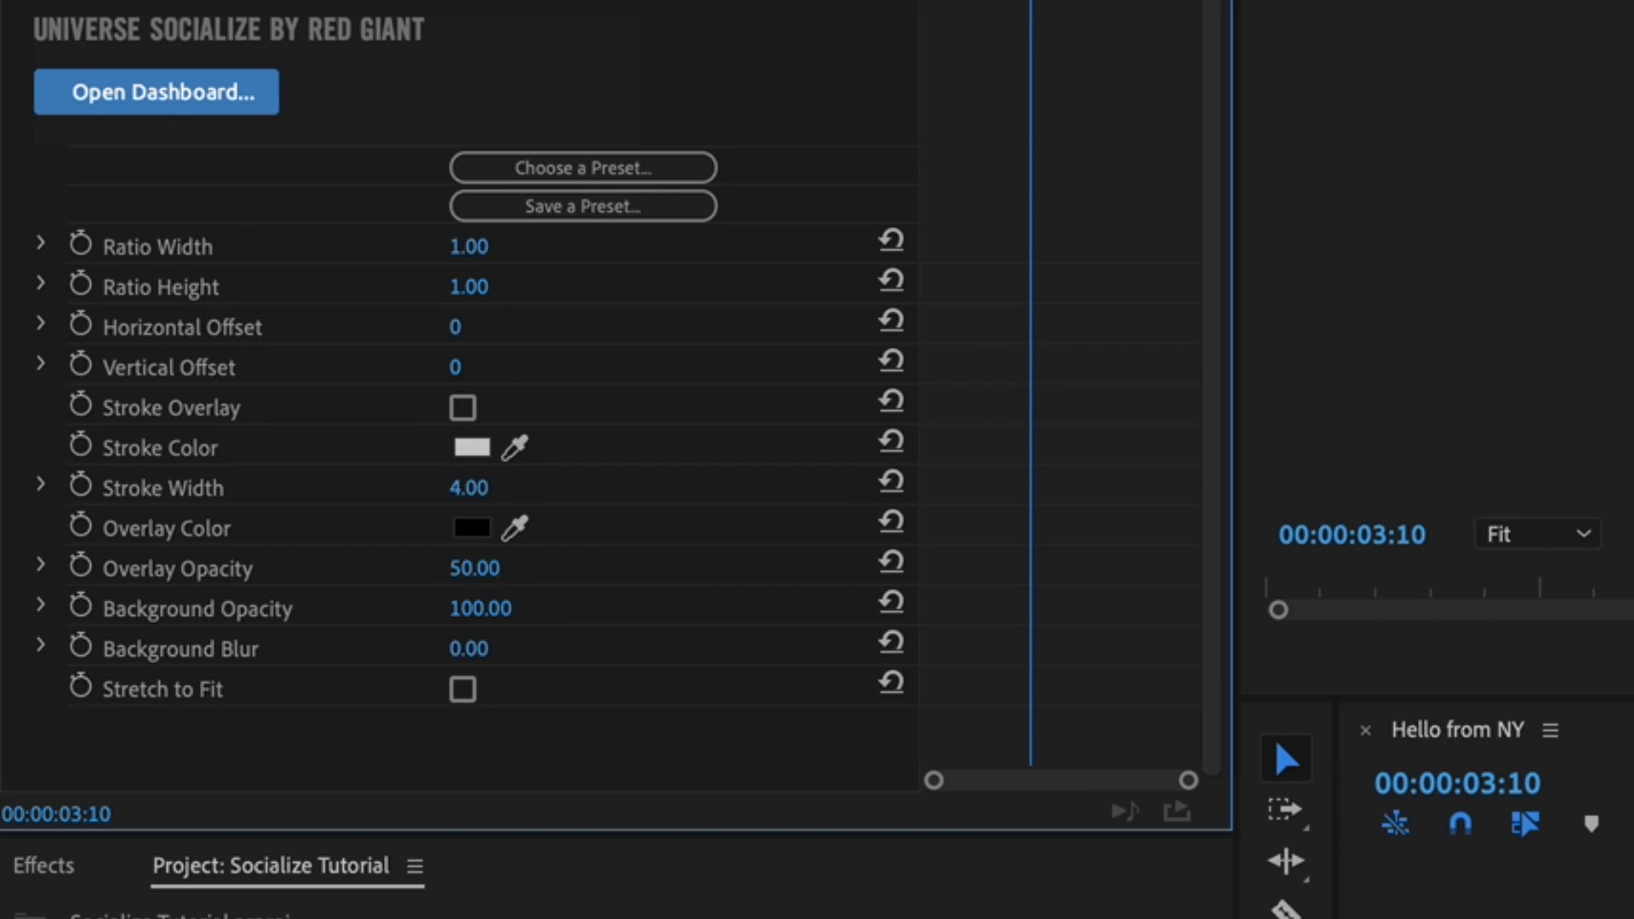
left_click_drag(473, 568, 431, 568)
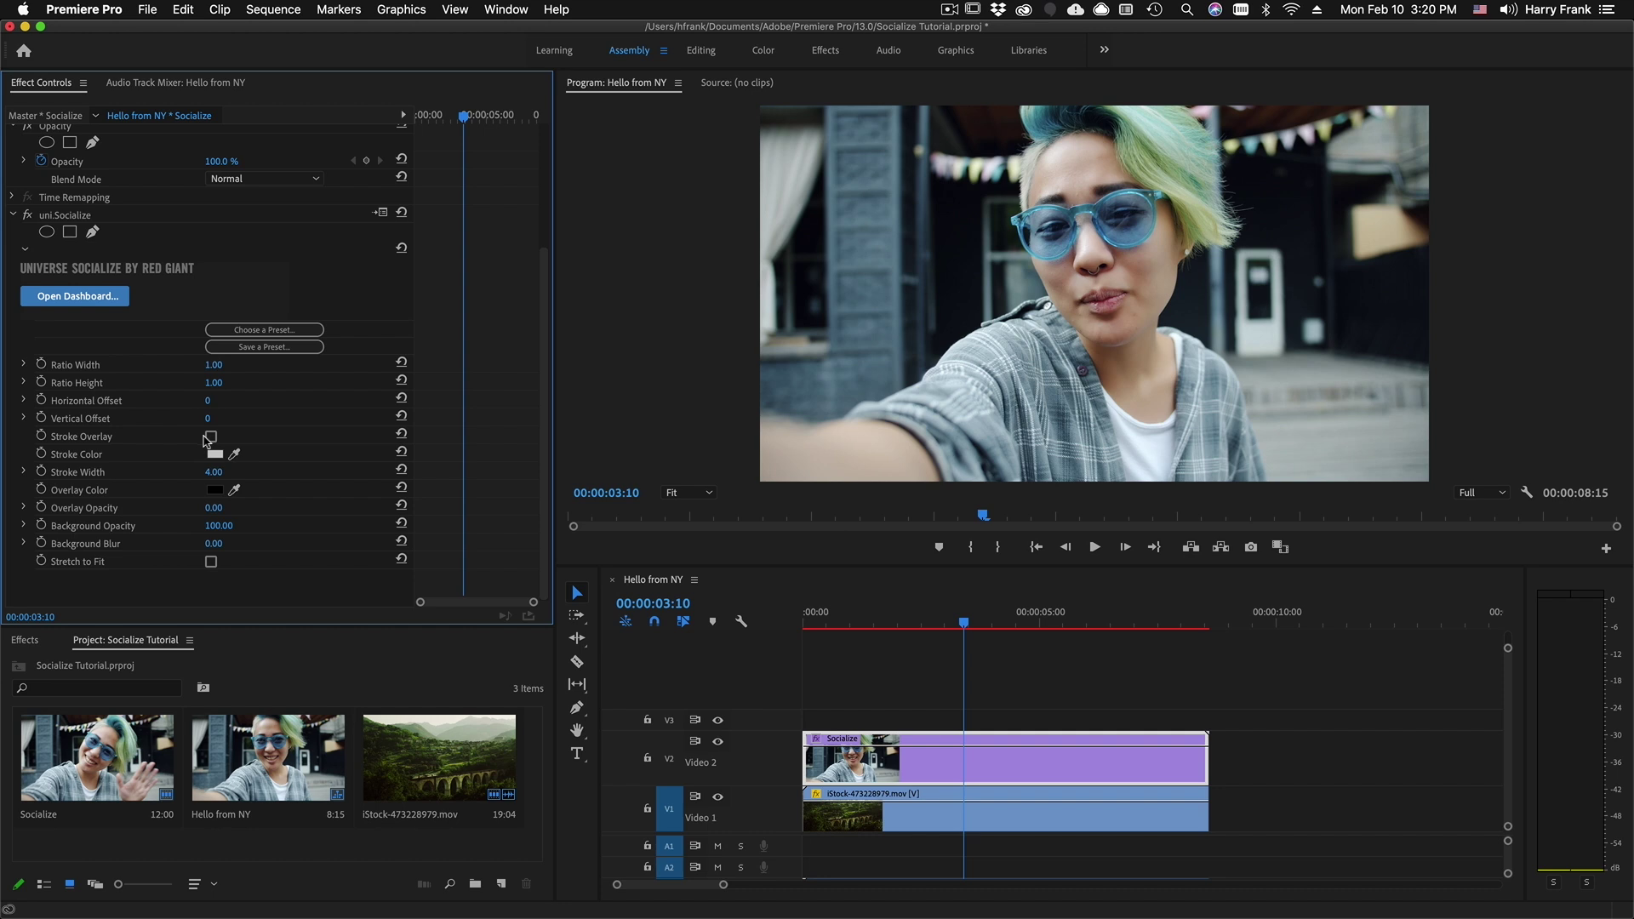
Enable Stroke Overlay in red and raise Stroke Width to 38
left_click(211, 435)
left_click(214, 453)
left_click(859, 534)
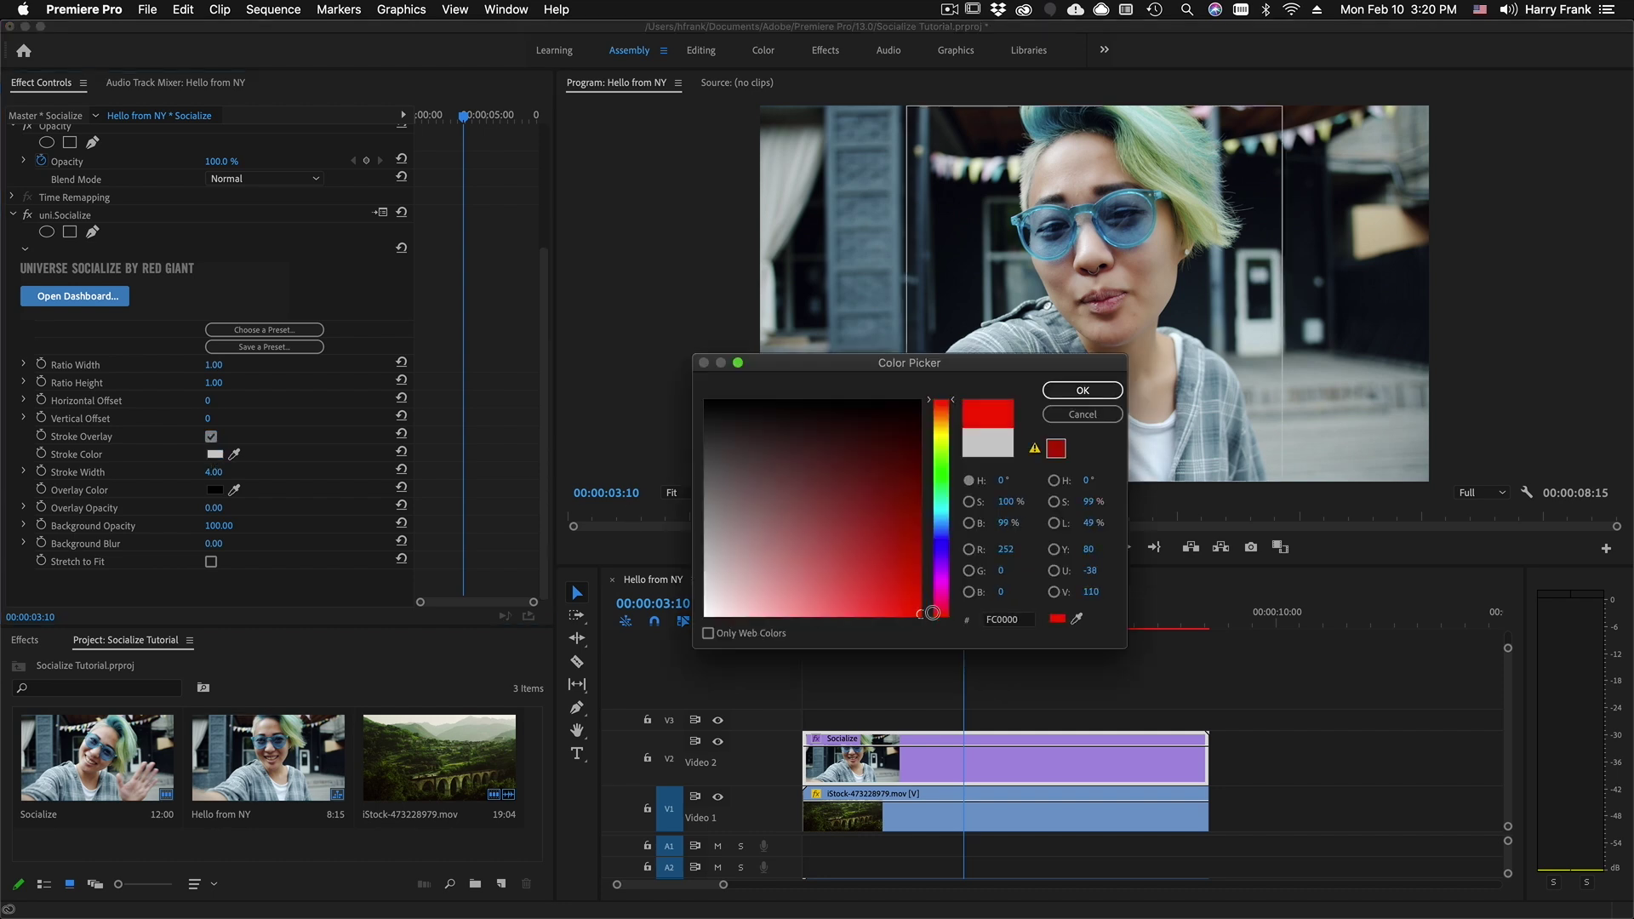
key("Return")
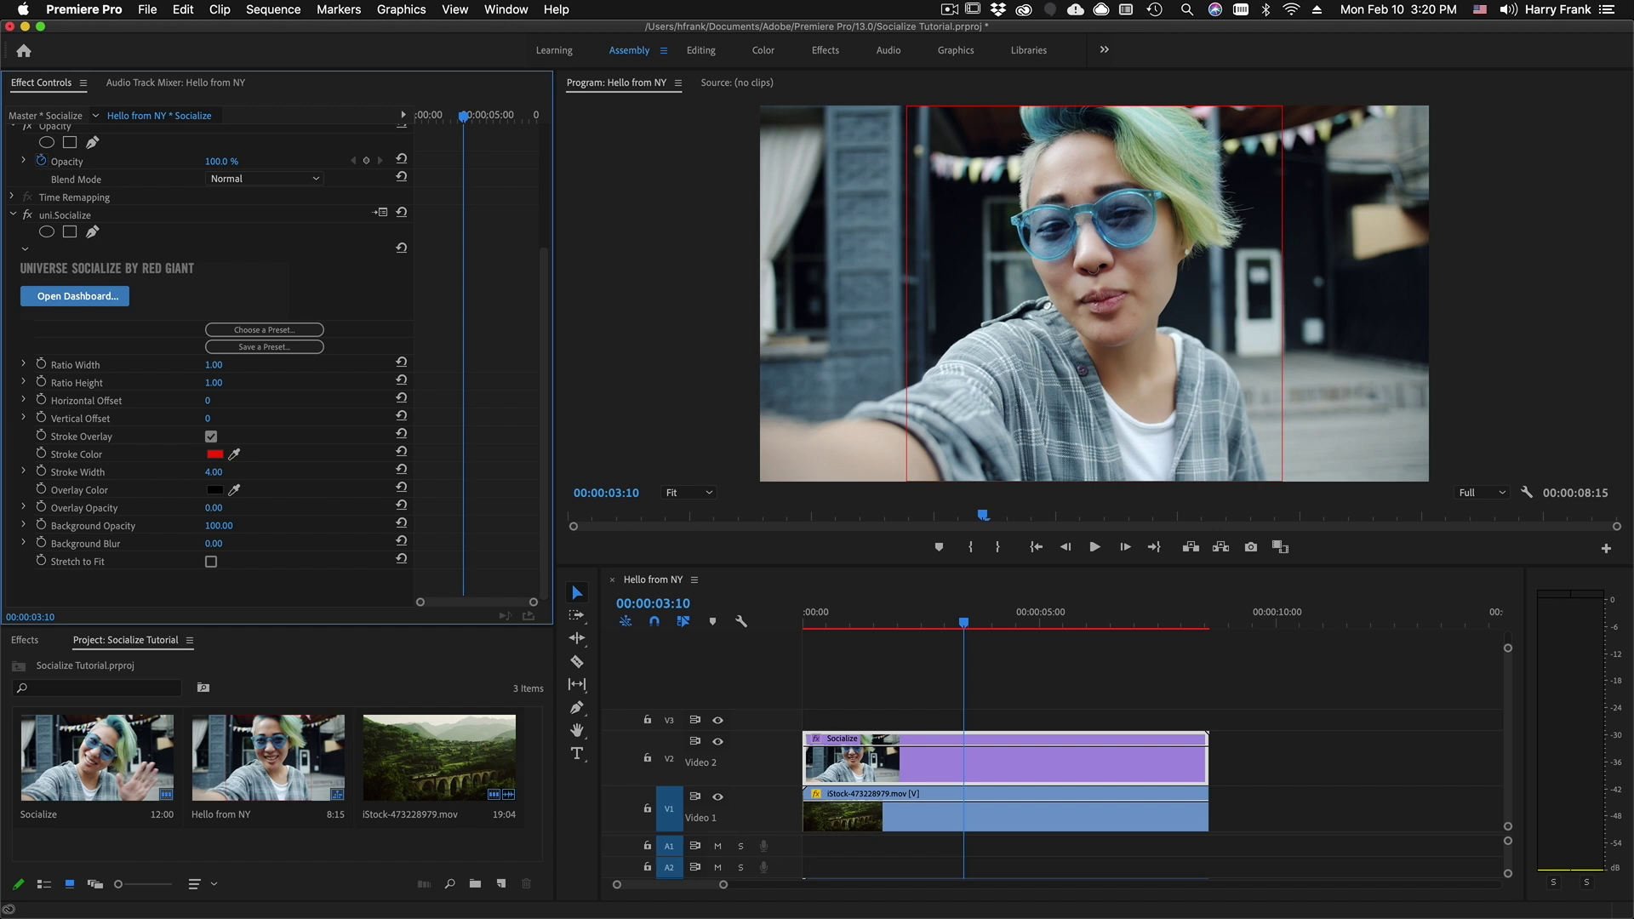
left_click_drag(213, 472, 246, 471)
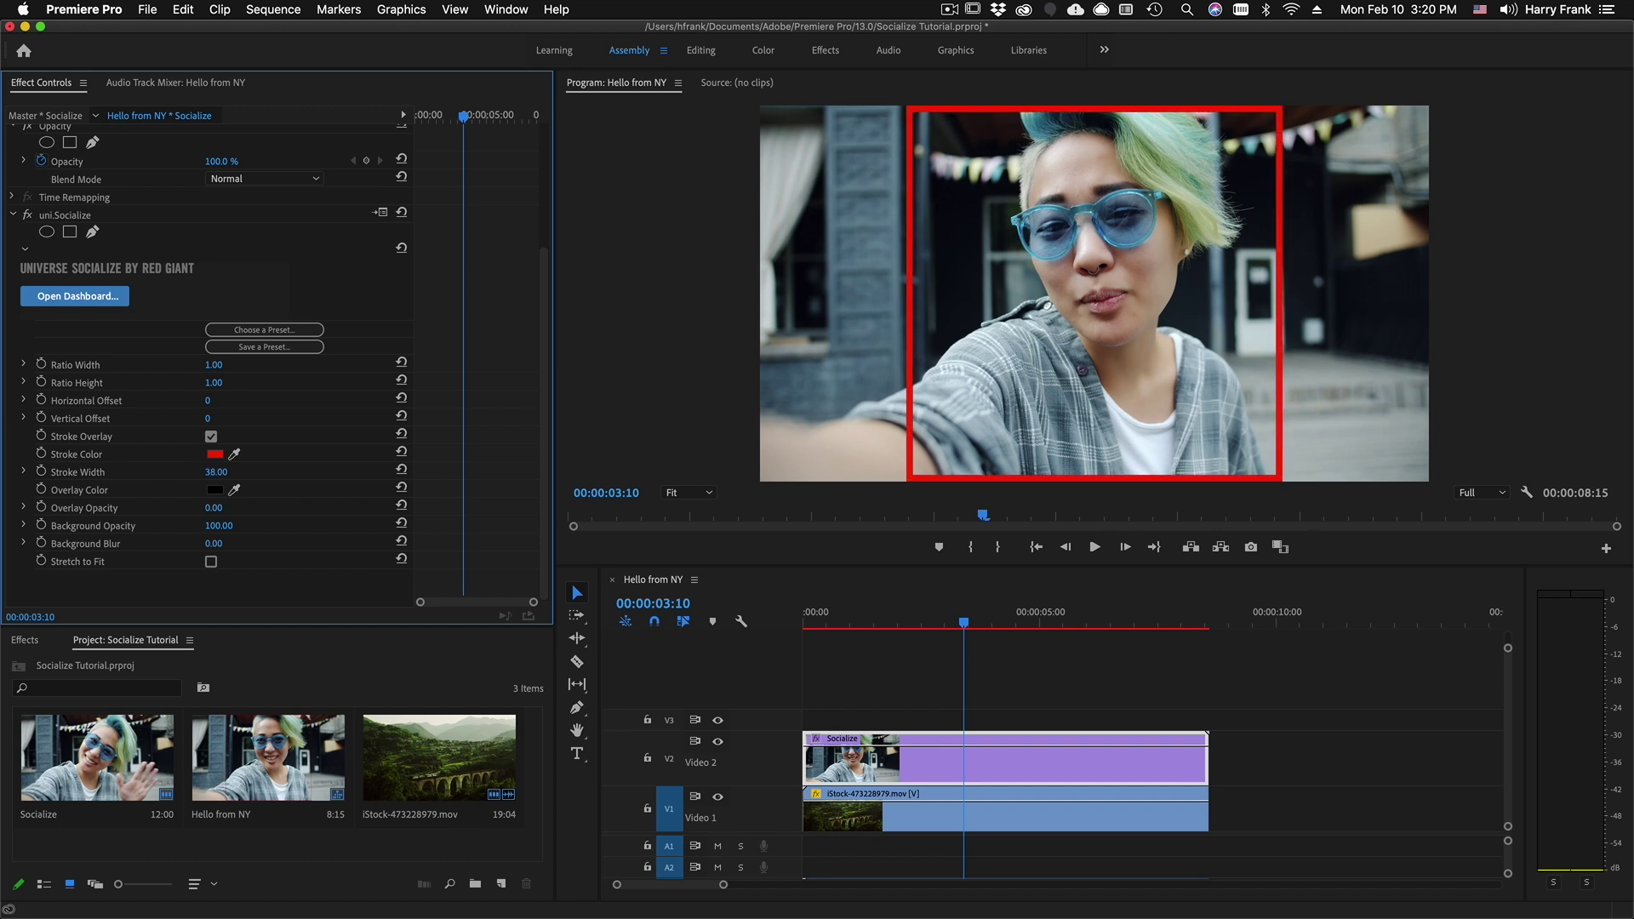
Turn off Stroke Overlay, set a negative Horizontal Offset, and enable Stretch to Fit
left_click(211, 436)
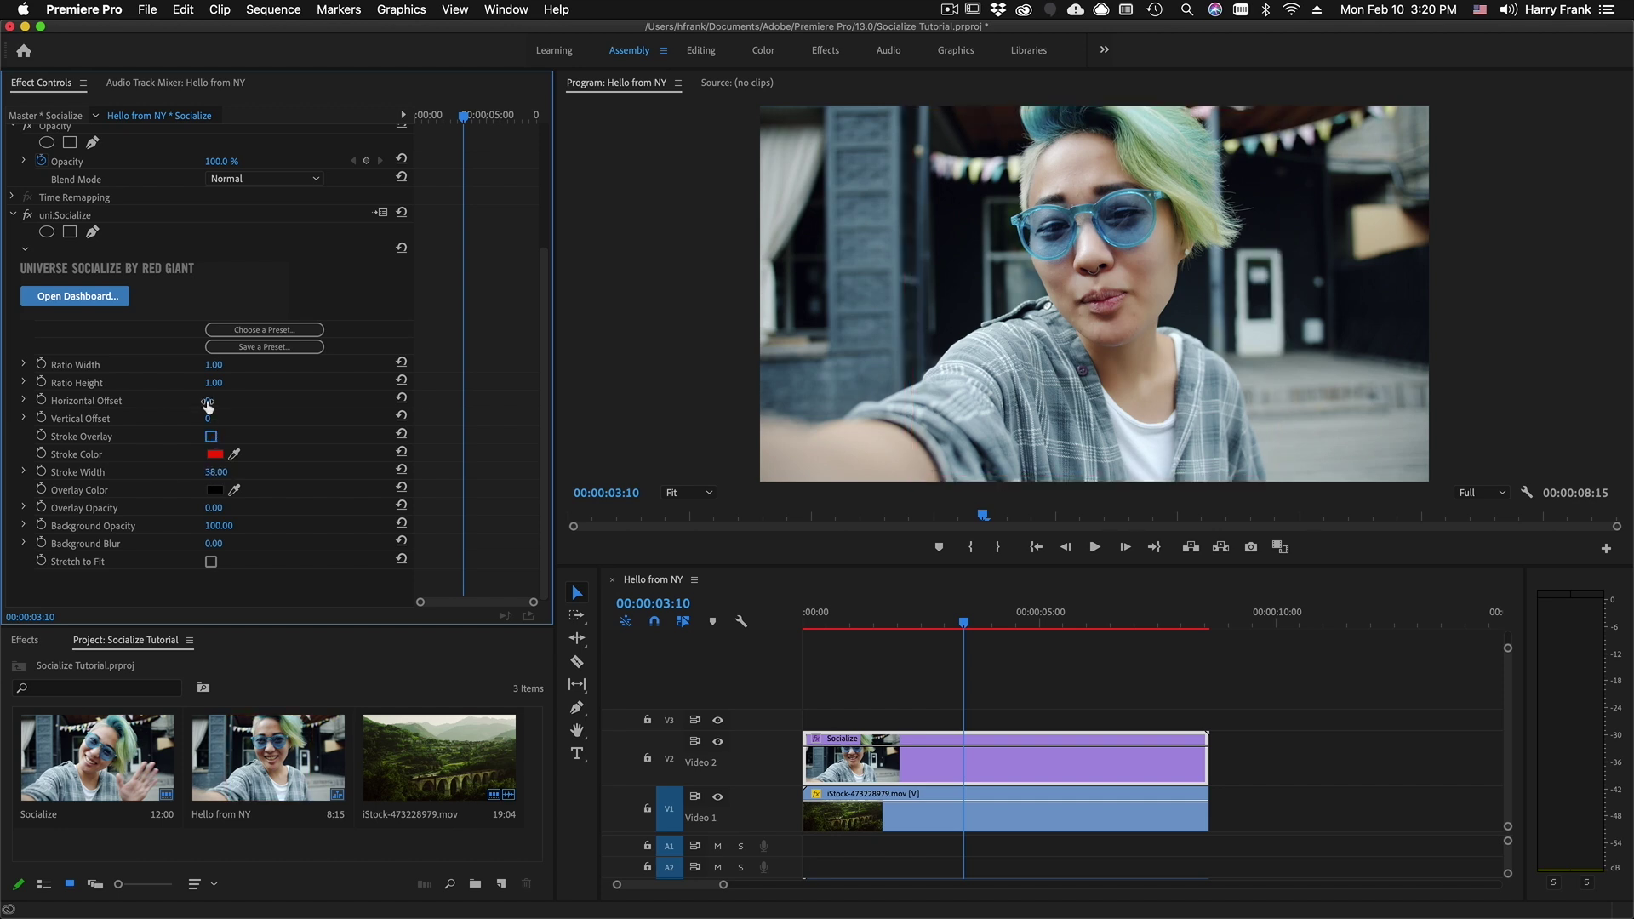
left_click_drag(208, 400, 124, 400)
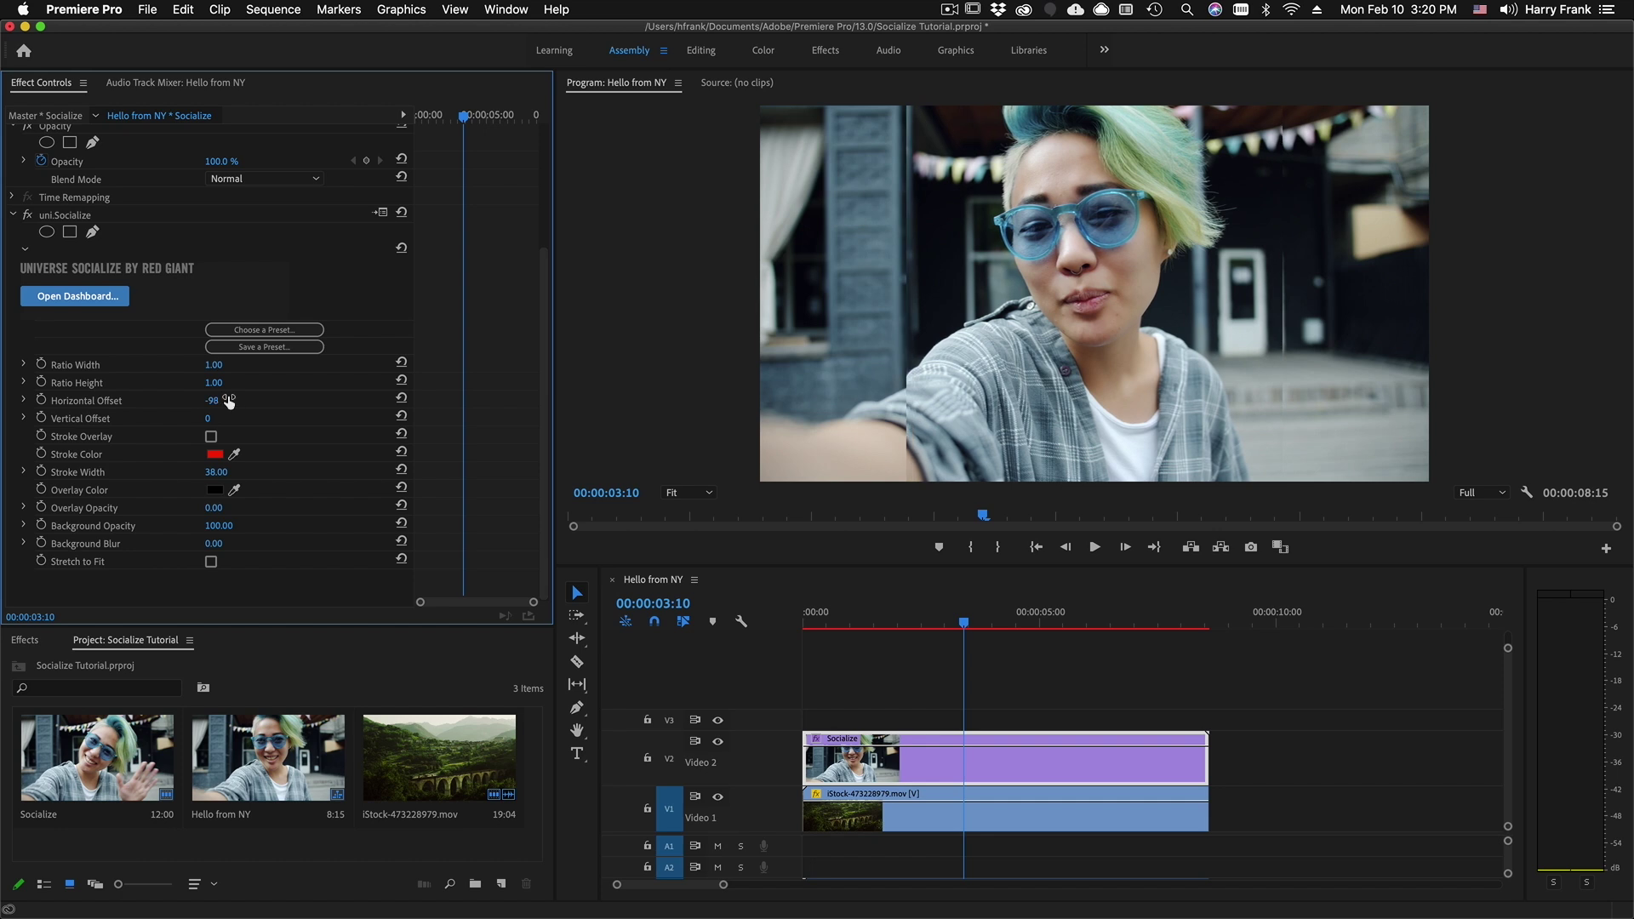
left_click(211, 562)
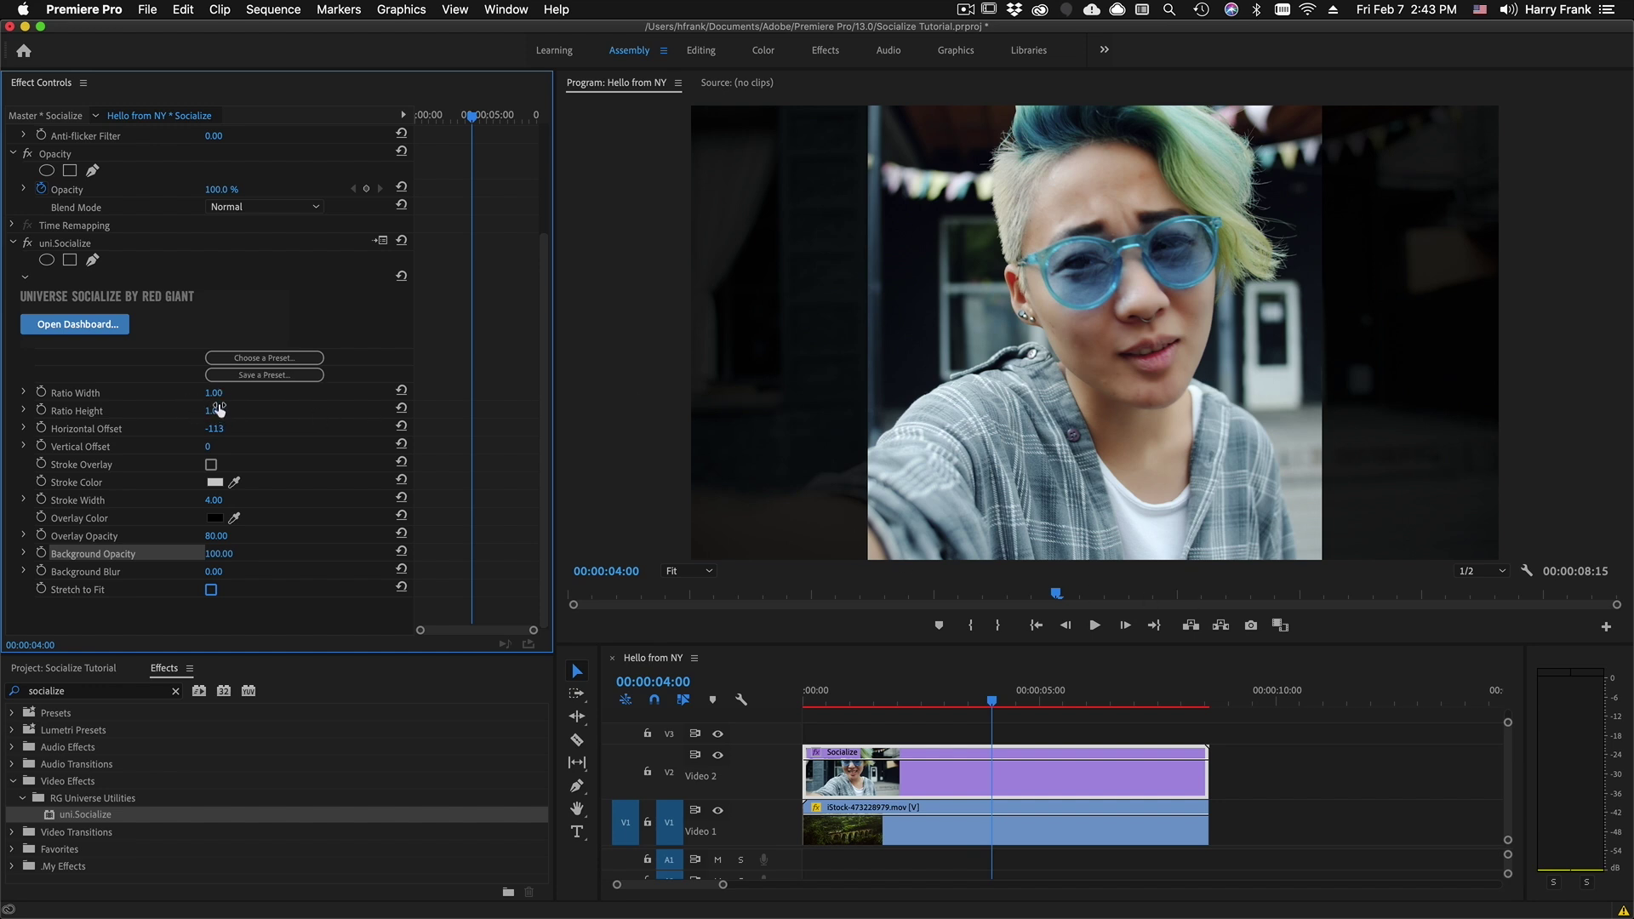
Set the uni.Socialize Horizontal Offset to 0 to recentre the square crop
left_click(215, 428)
type("0")
key("Return")
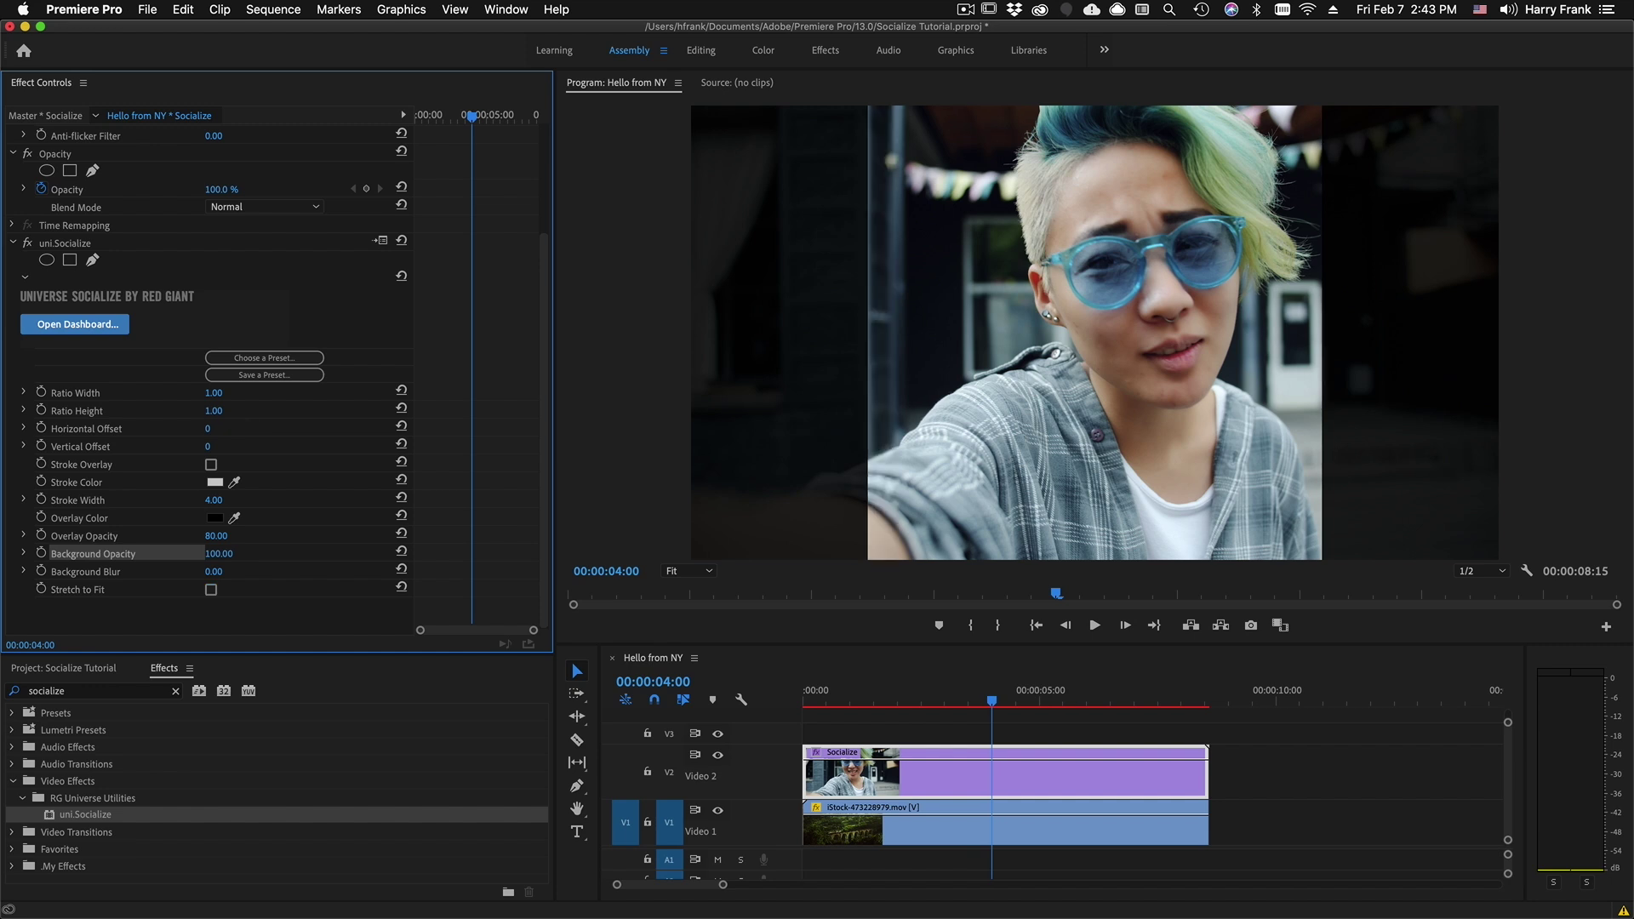